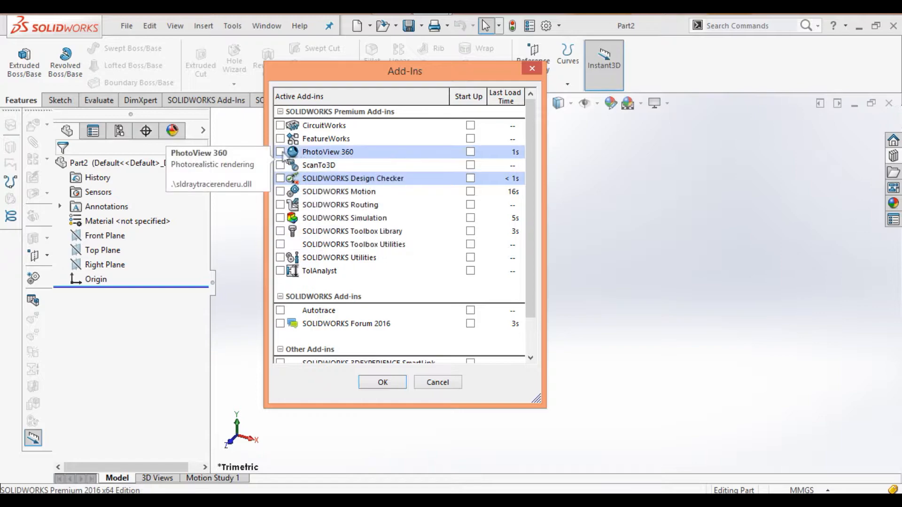
Step: Enable the PhotoView 360 and SOLIDWORKS Toolbox Library add-ins, both active and loading at startup
click(281, 152)
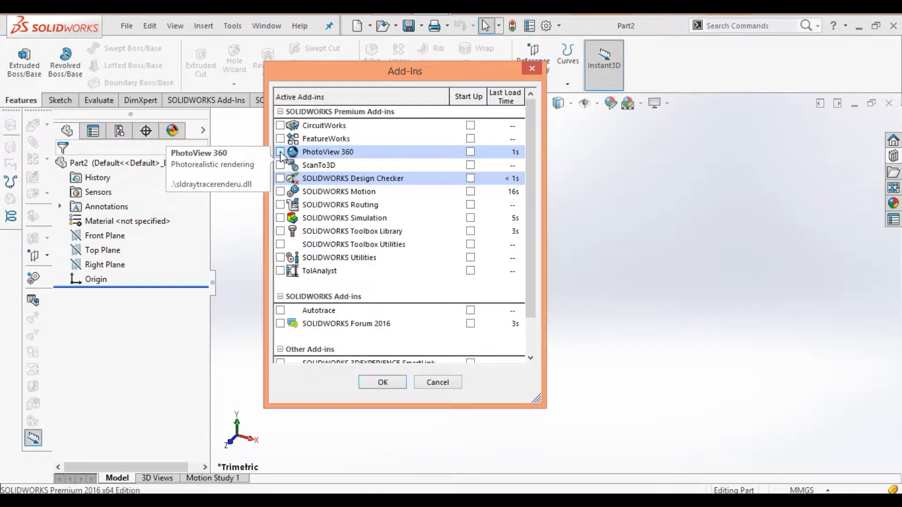
click(470, 152)
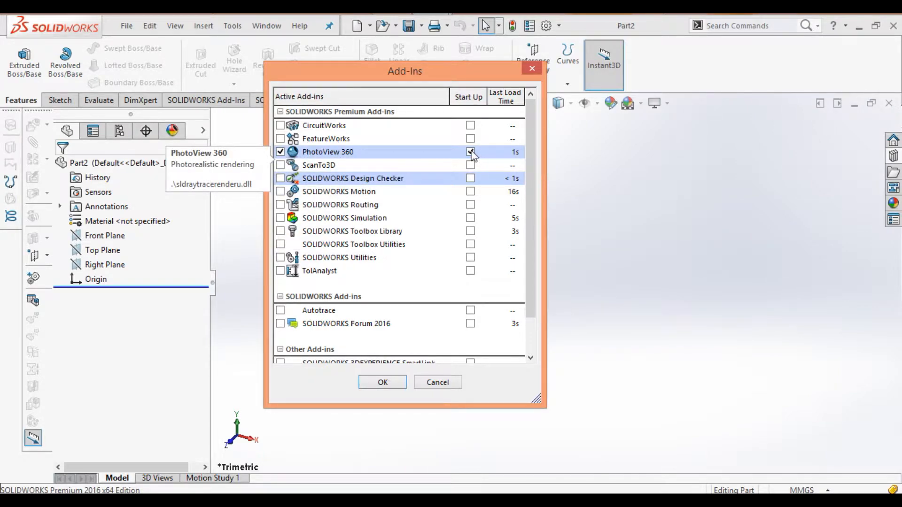
click(282, 231)
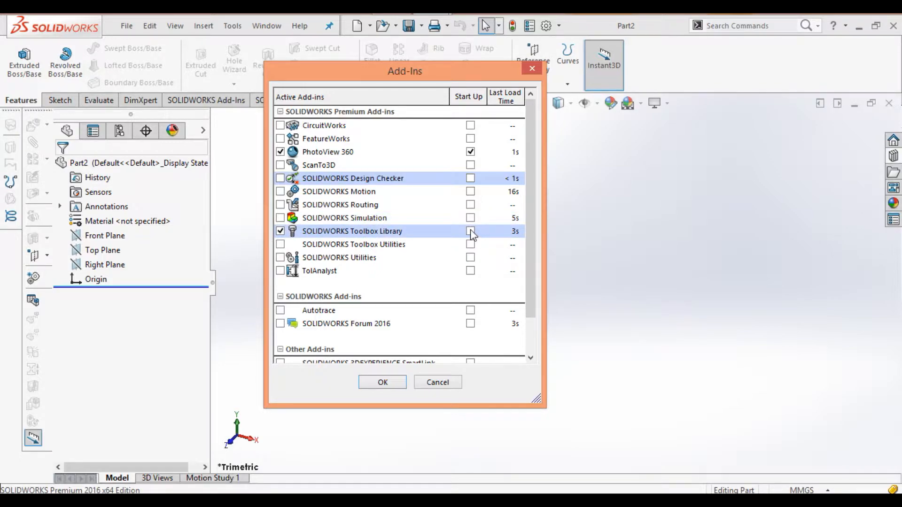
click(470, 231)
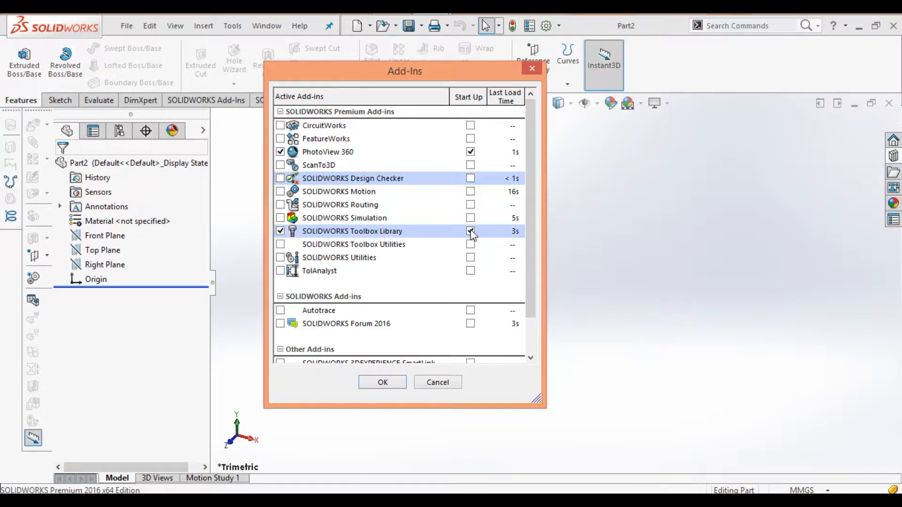
click(383, 383)
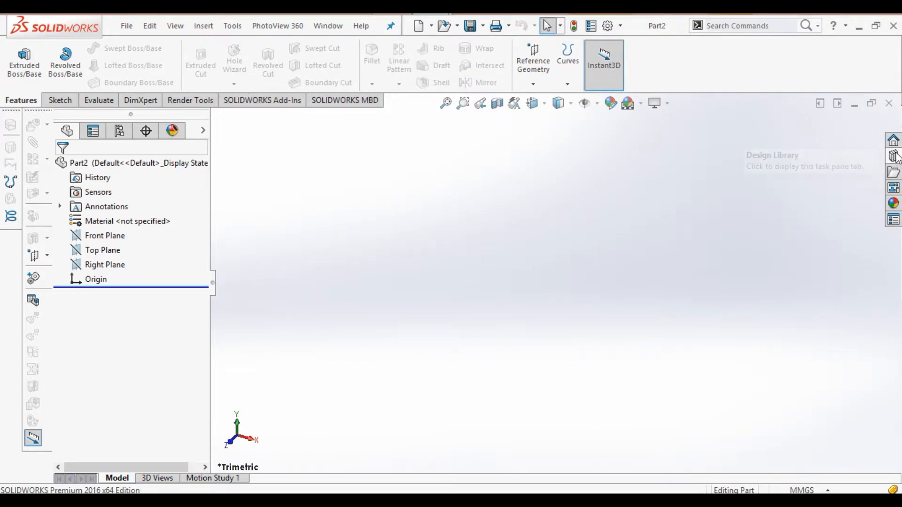
Step: In the Design Library, expand Toolbox down to the ISO standard parts folder
click(894, 156)
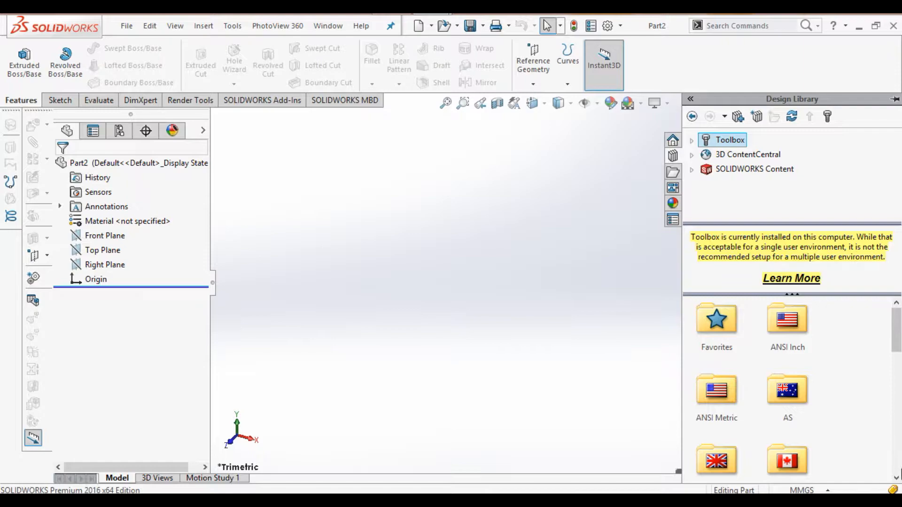
scroll(898, 464, down, 10)
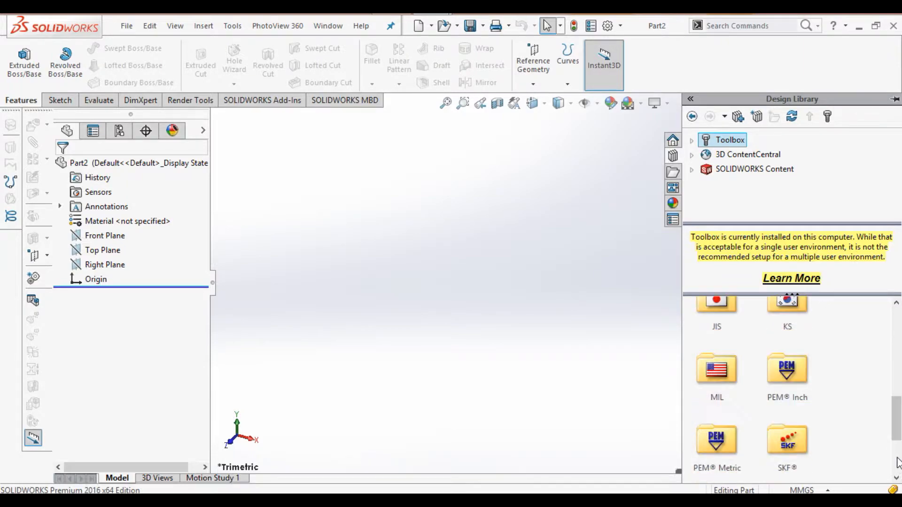
scroll(899, 463, down, 3)
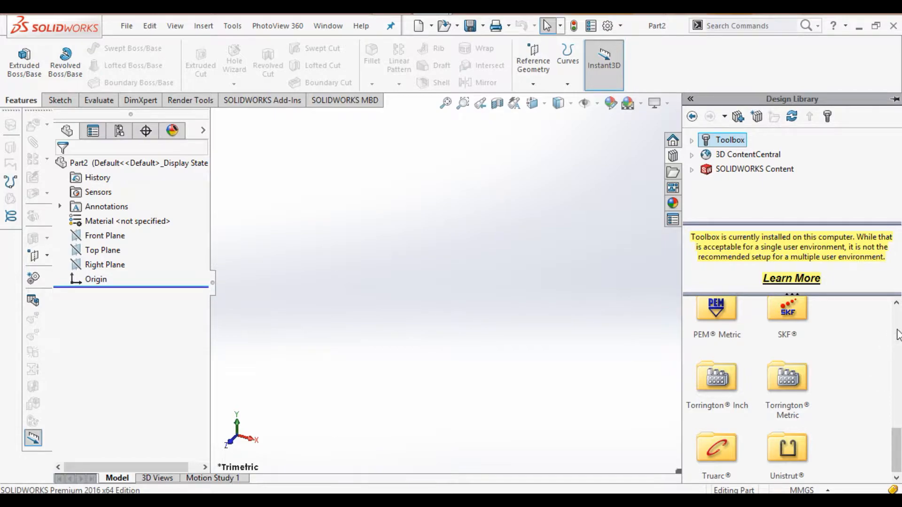
click(897, 304)
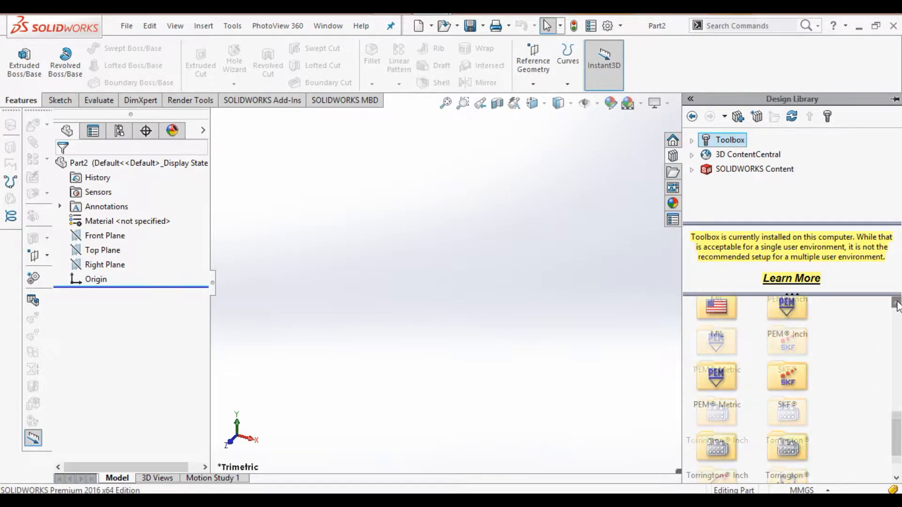
click(897, 304)
click(897, 304)
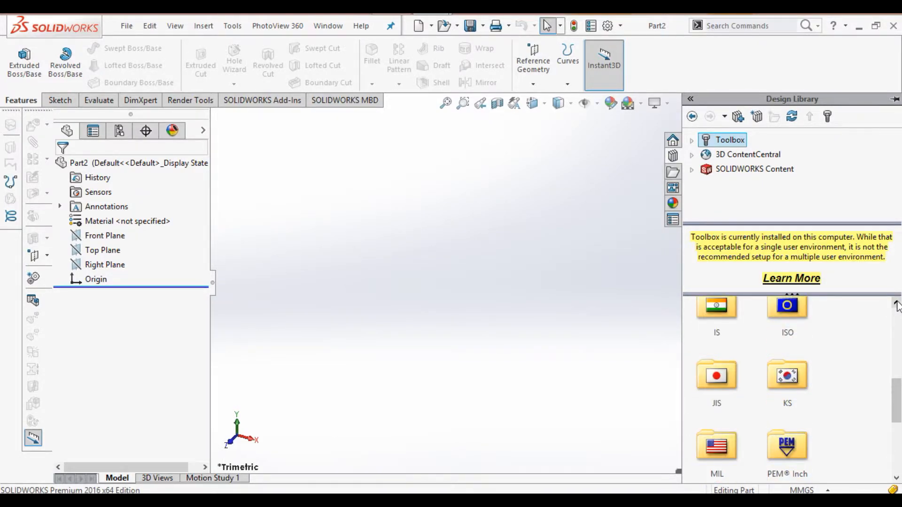
click(897, 305)
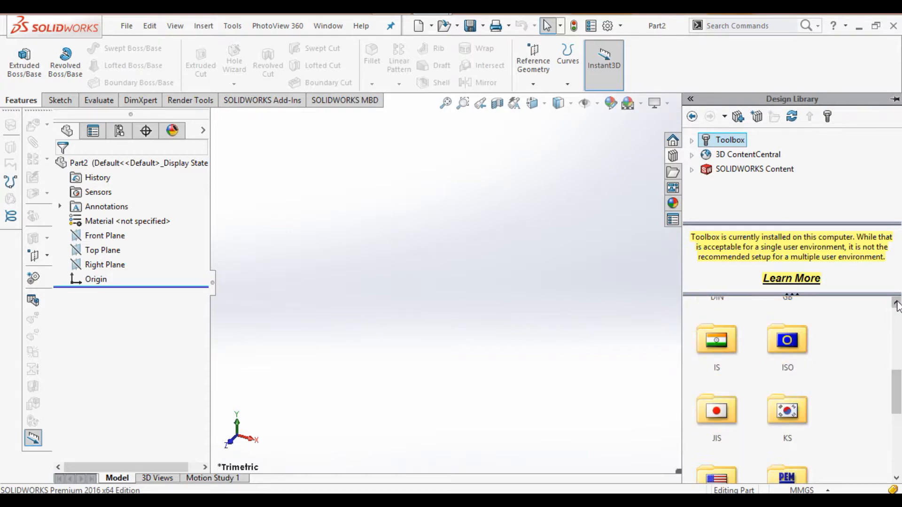
double_click(783, 347)
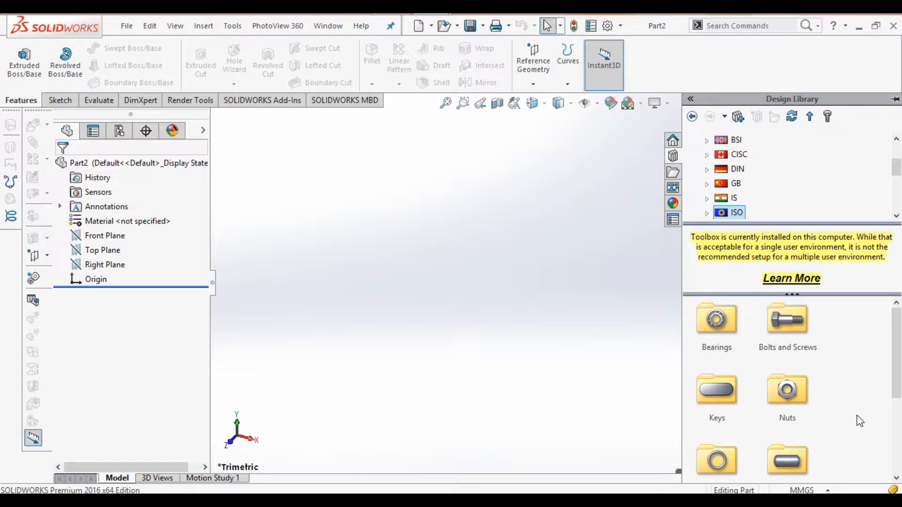
Step: Go to Power Transmission > Gears and create a new part from Spur Gear
click(897, 435)
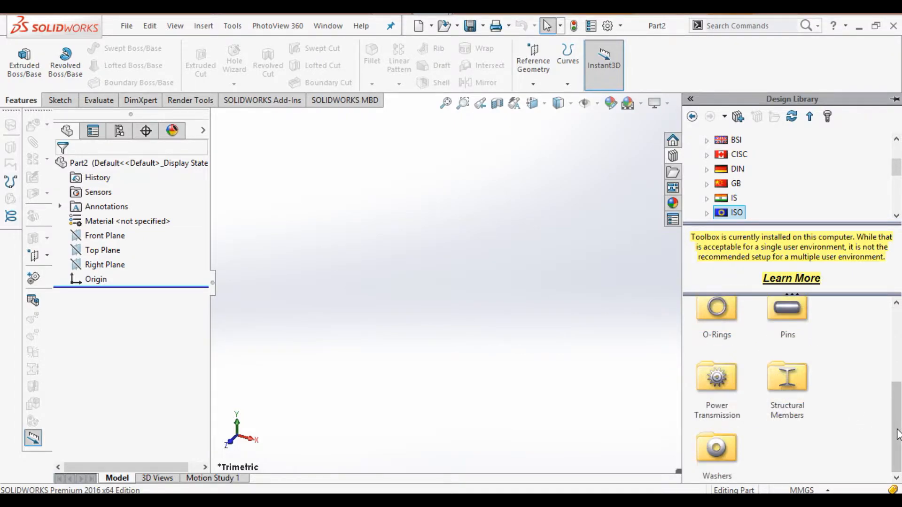
double_click(718, 379)
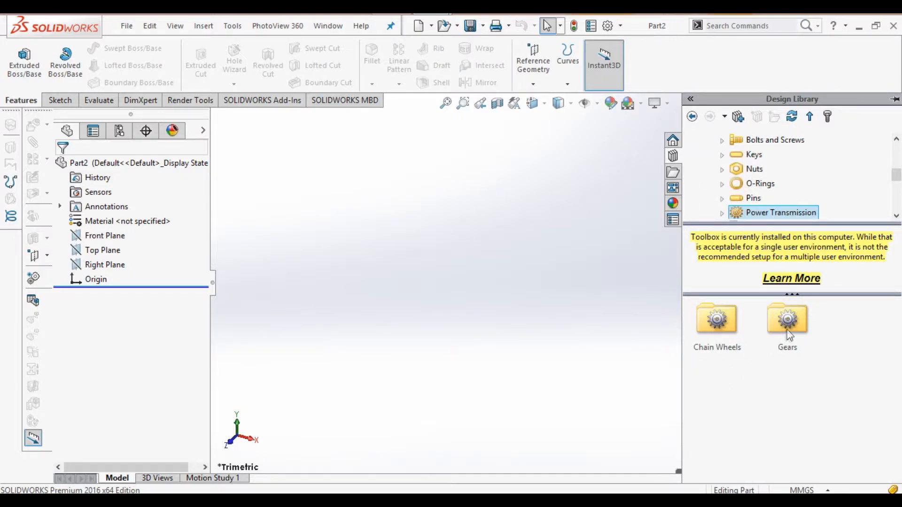
double_click(788, 331)
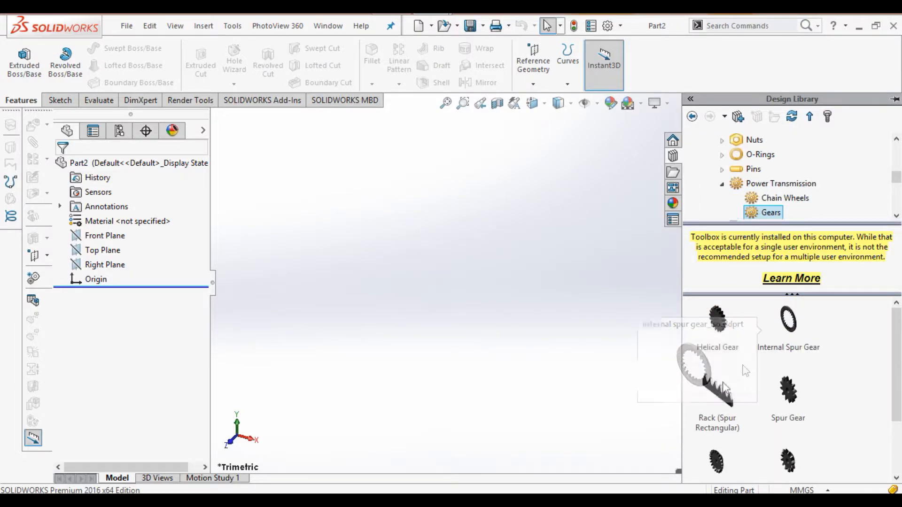
click(792, 403)
right_click(791, 398)
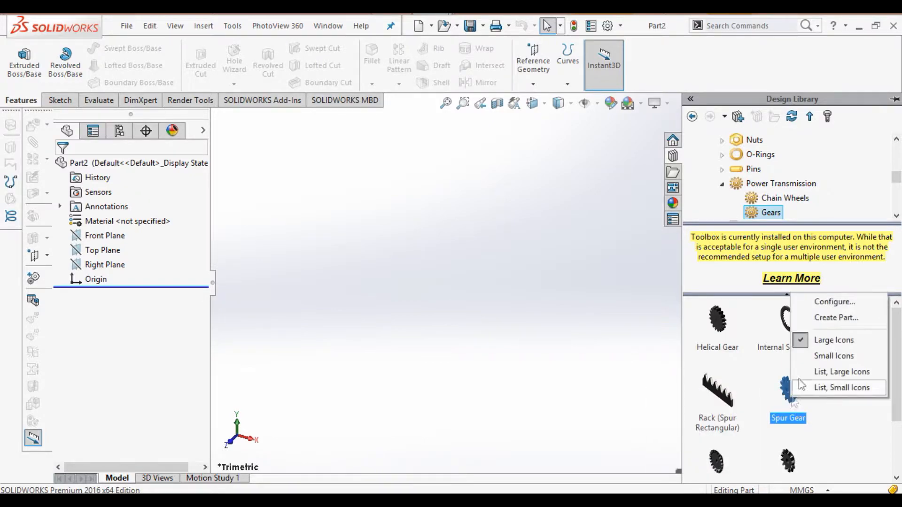
click(823, 318)
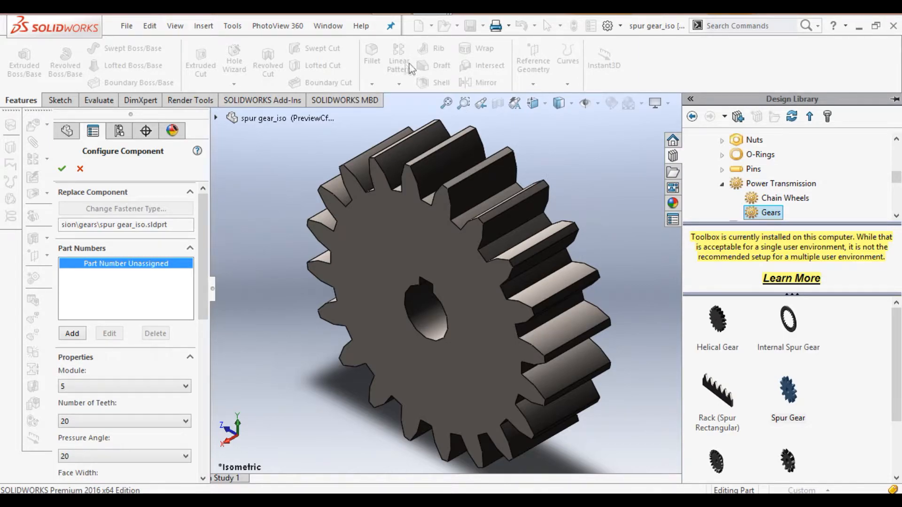
Step: Keep the spur gear at module 5 with 20 teeth
click(447, 100)
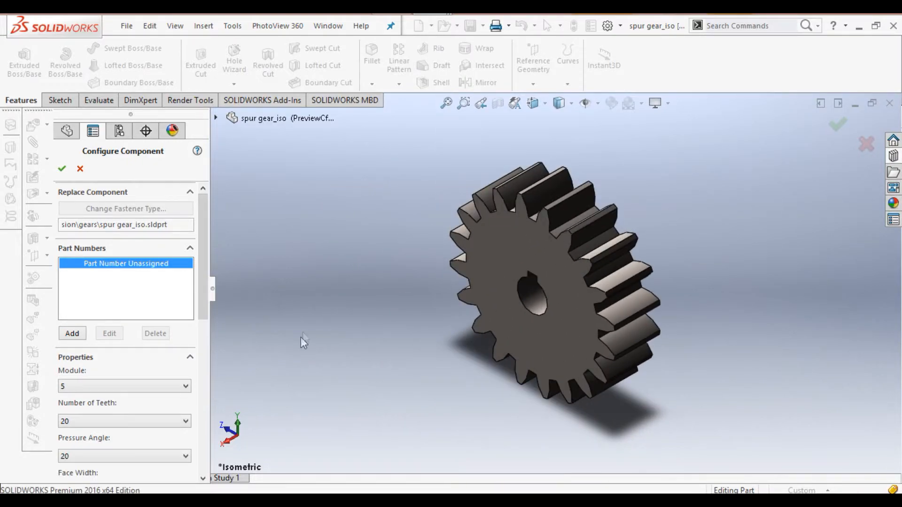
click(186, 387)
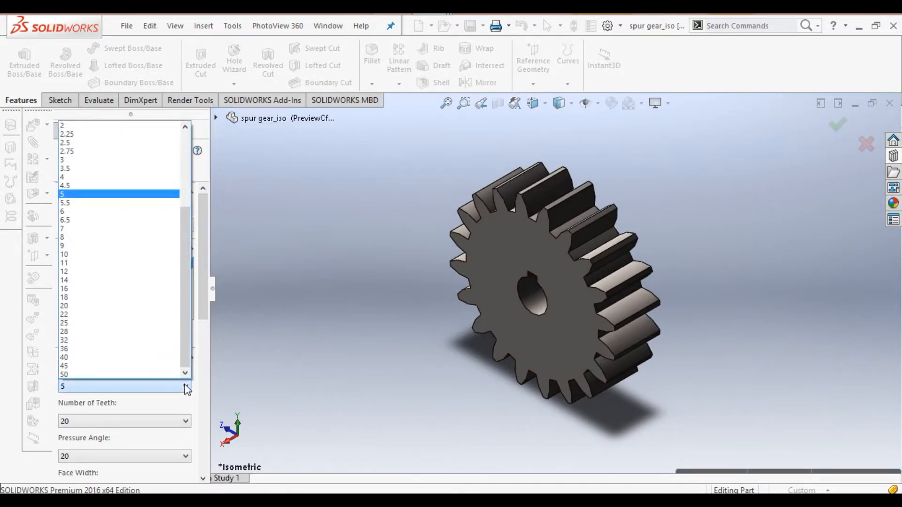
click(90, 194)
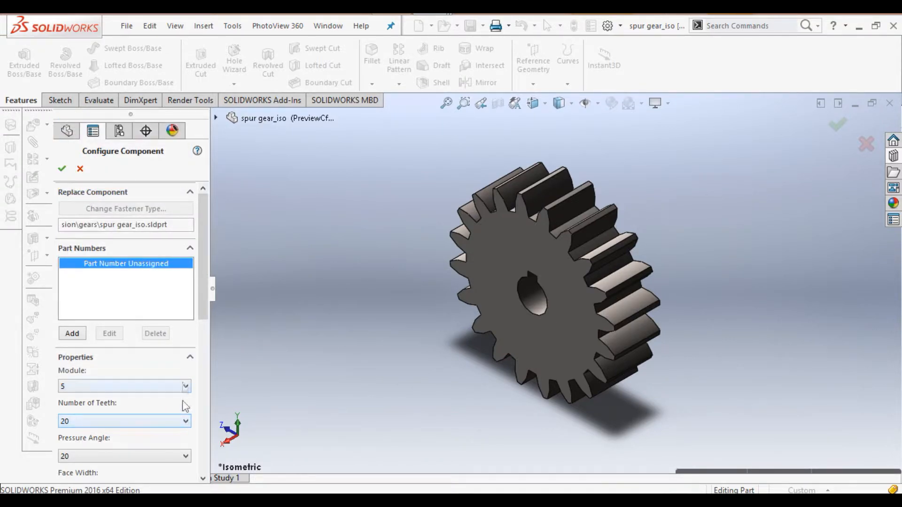
click(185, 421)
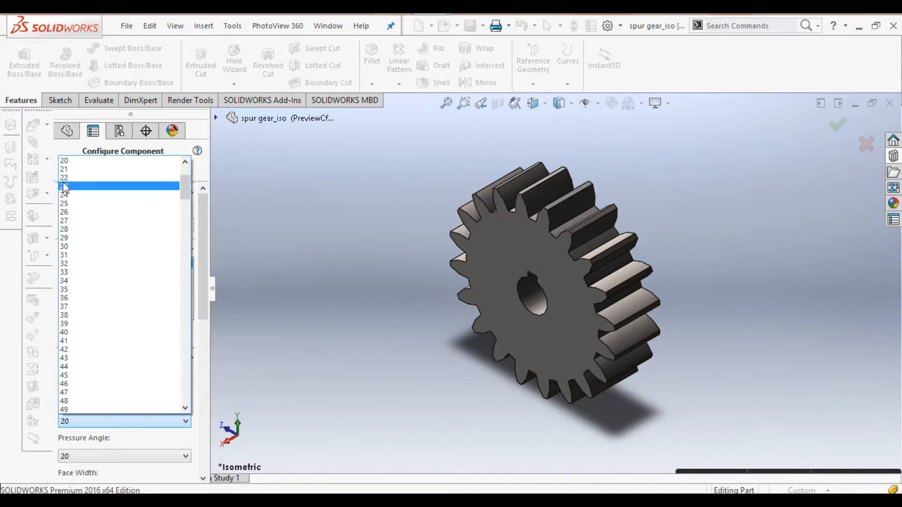
click(68, 162)
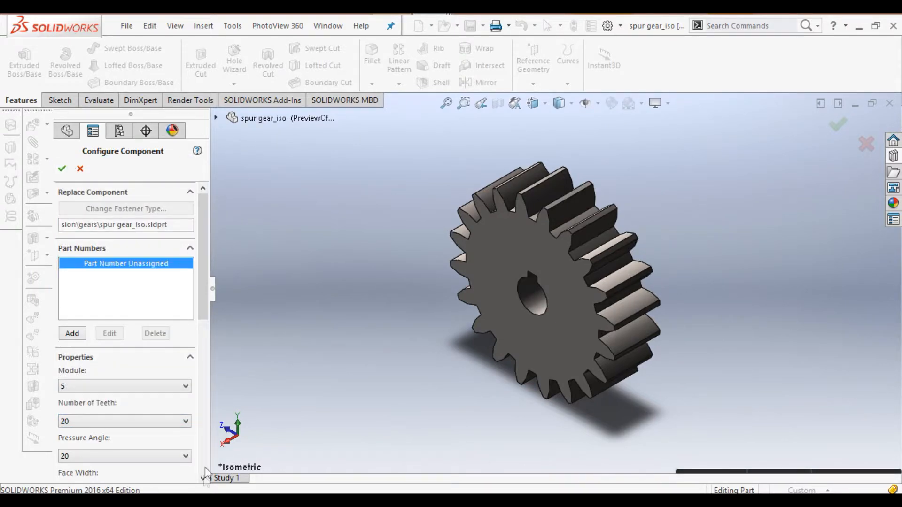
click(203, 469)
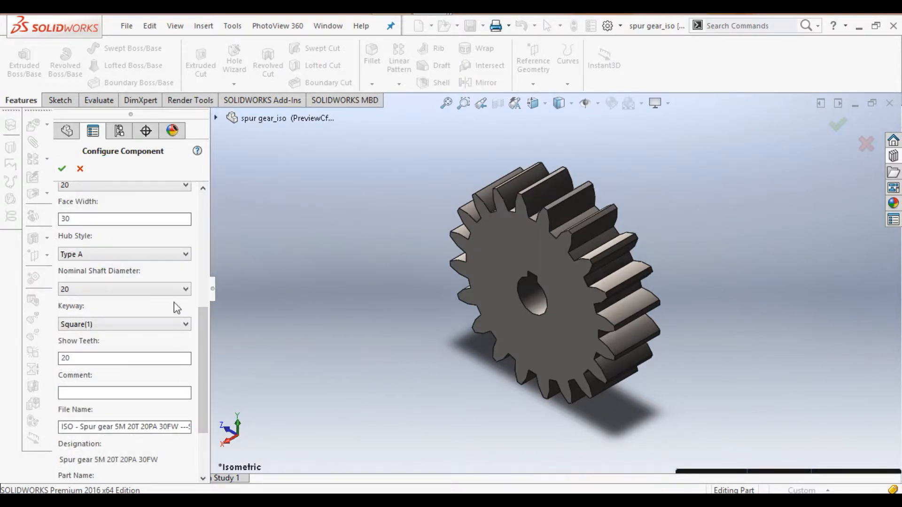
Step: Try hub styles Type B and Type C, then settle on Type A with no hub
click(183, 253)
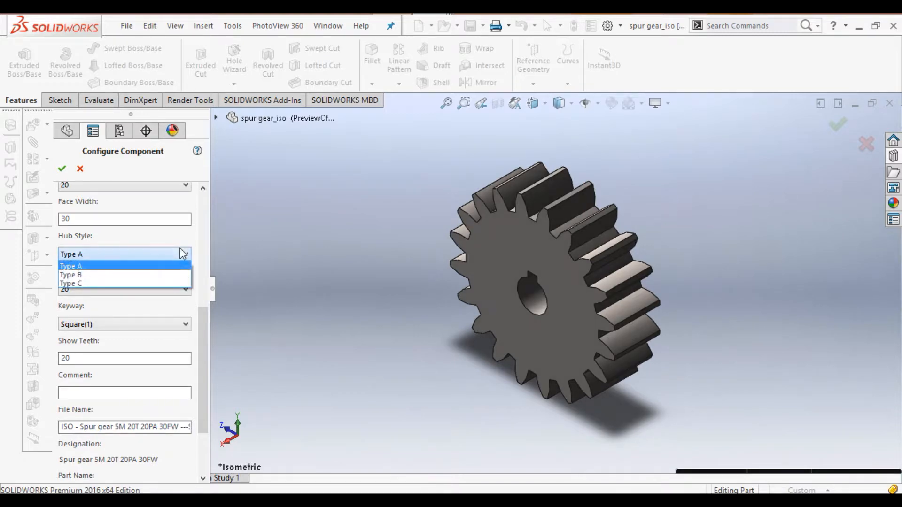
click(135, 275)
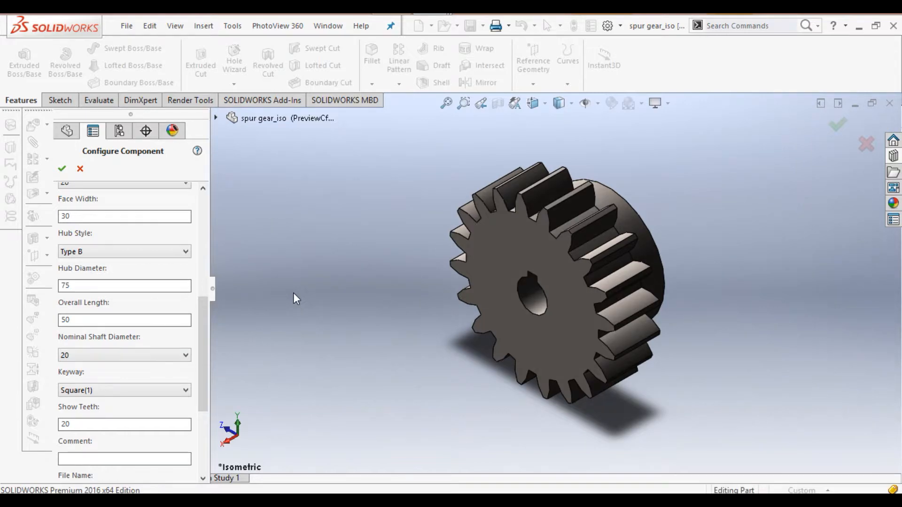
key(Left)
key(Left)
key(Left)
key(Right)
key(Right)
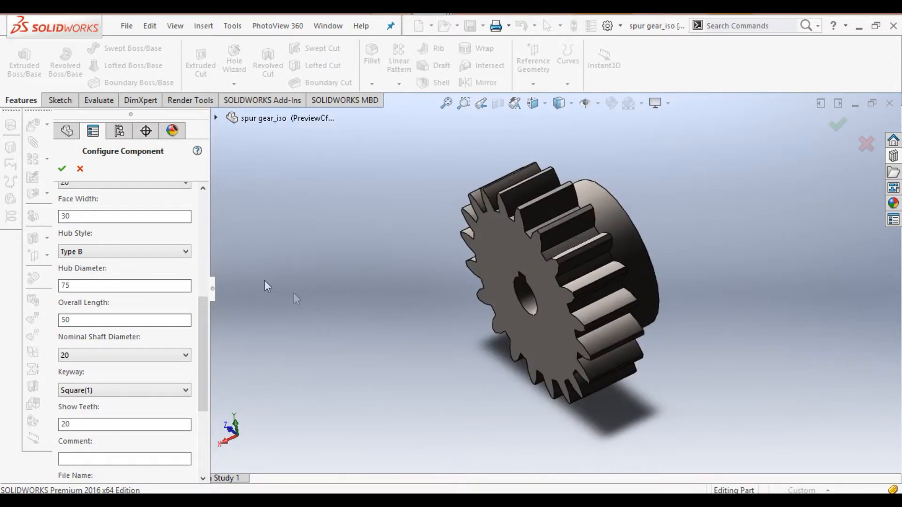
click(186, 253)
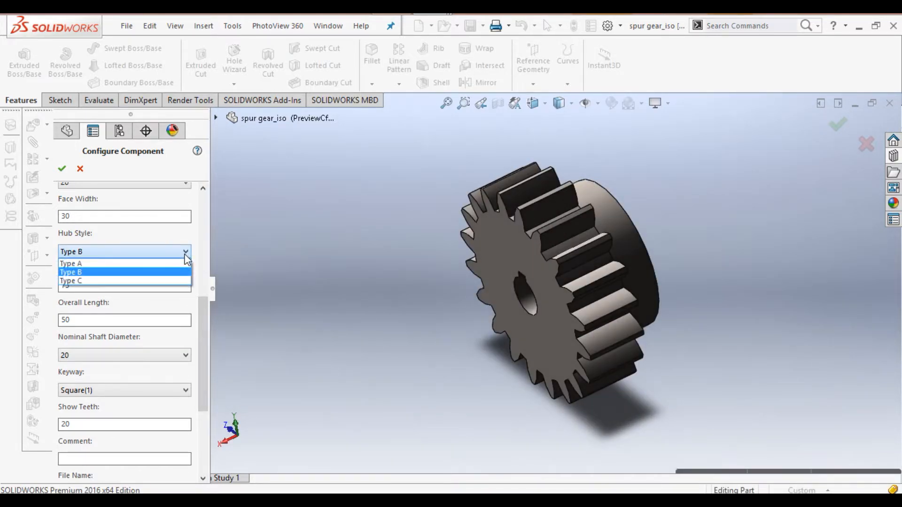
click(153, 281)
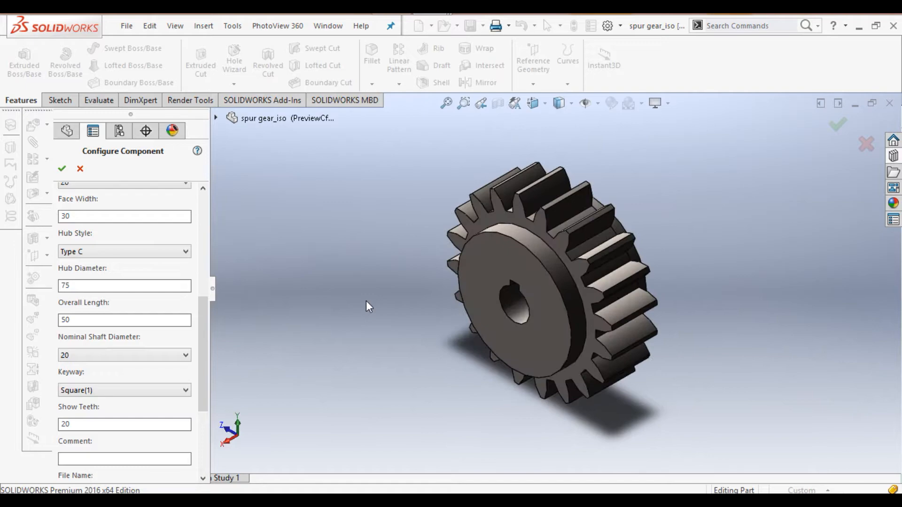
click(187, 254)
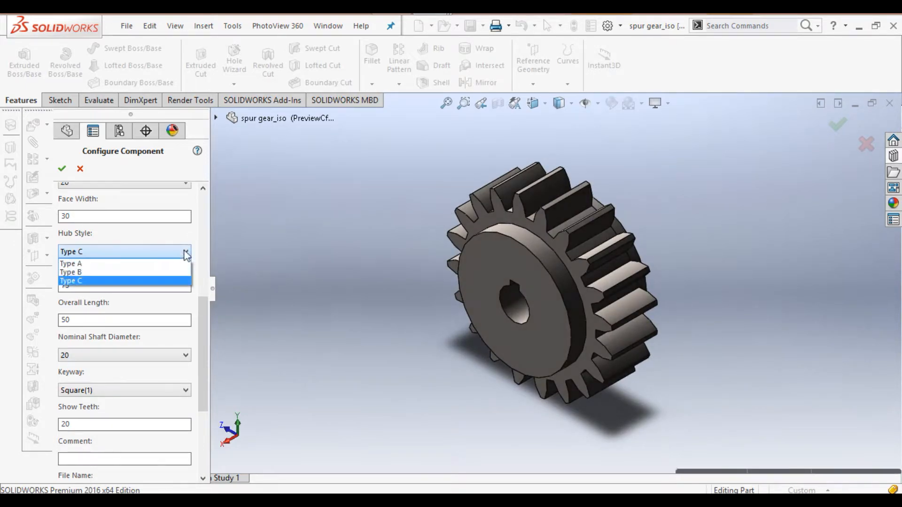
click(106, 265)
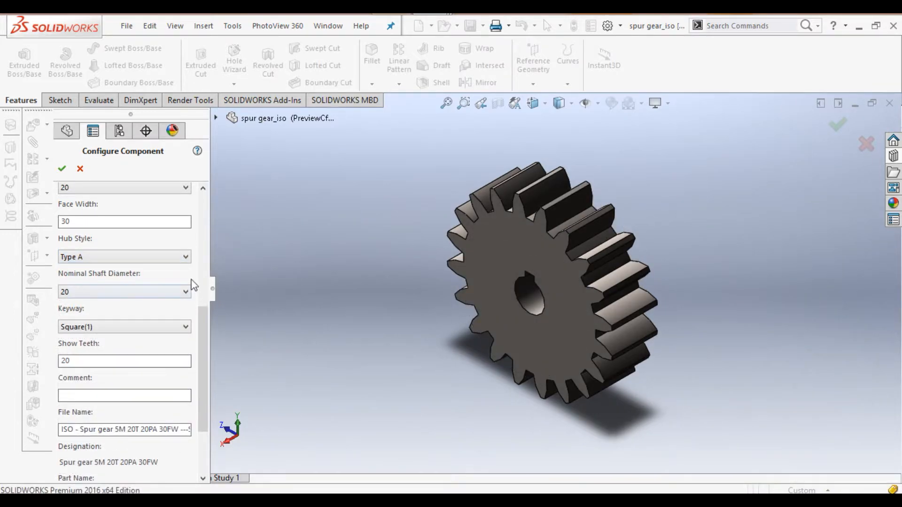
click(182, 293)
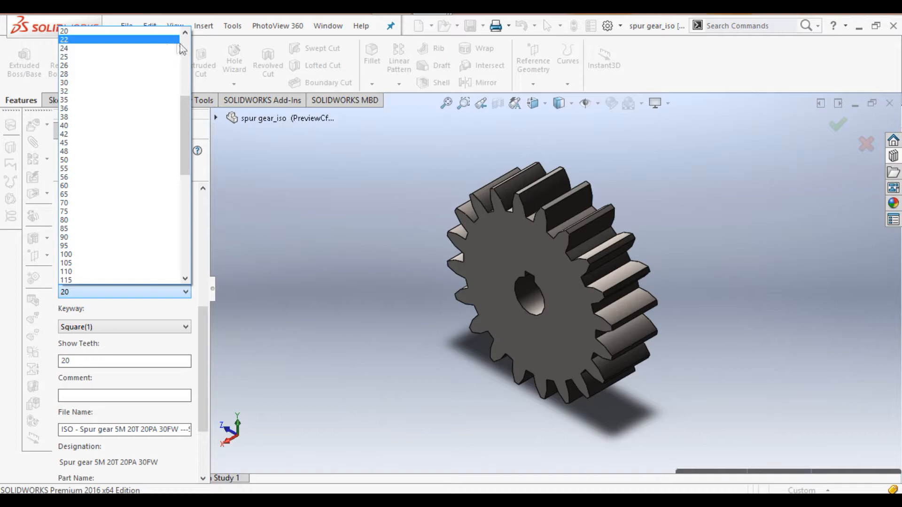
scroll(184, 47, up, 8)
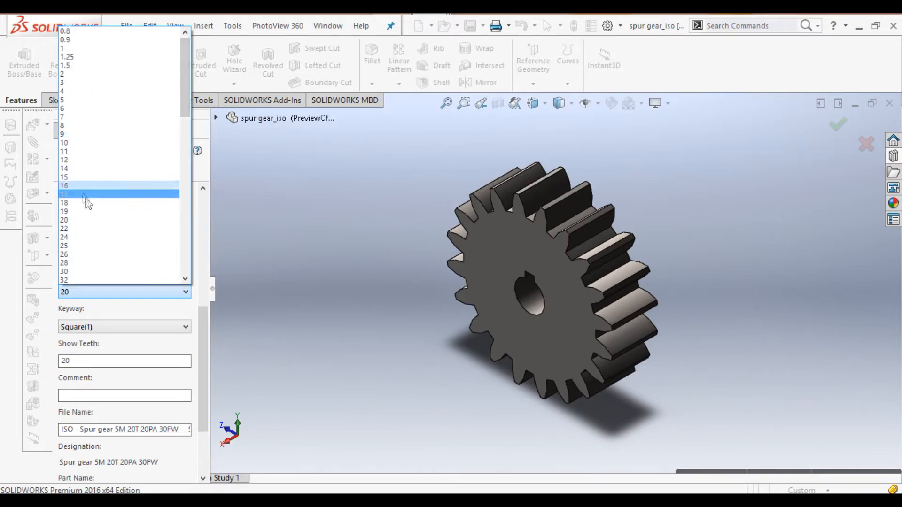
click(68, 220)
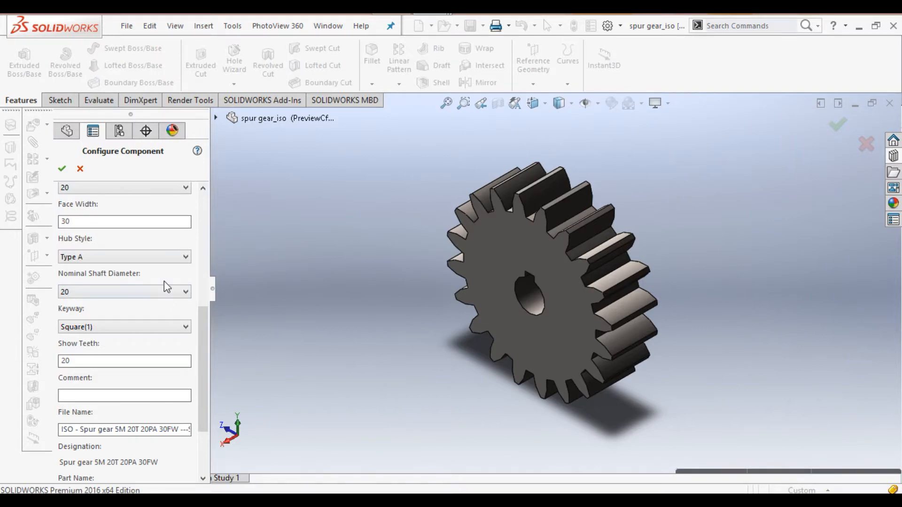
click(185, 328)
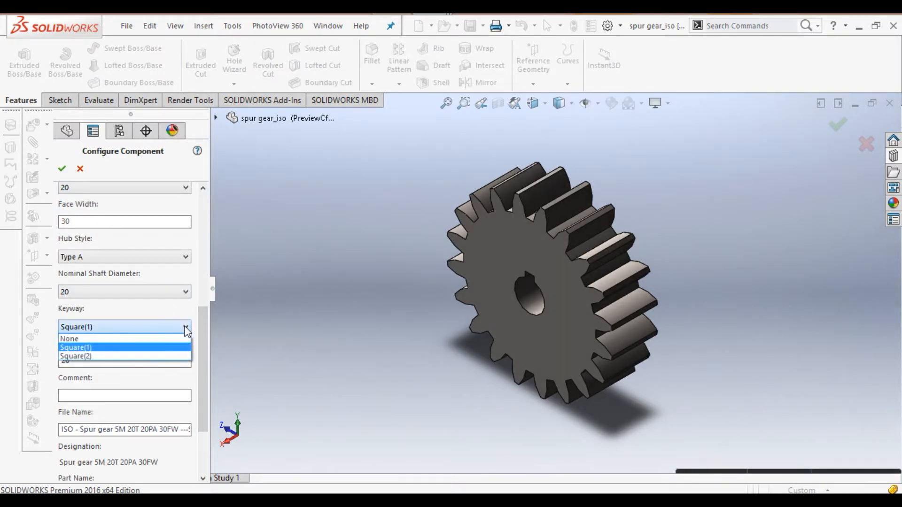
click(138, 340)
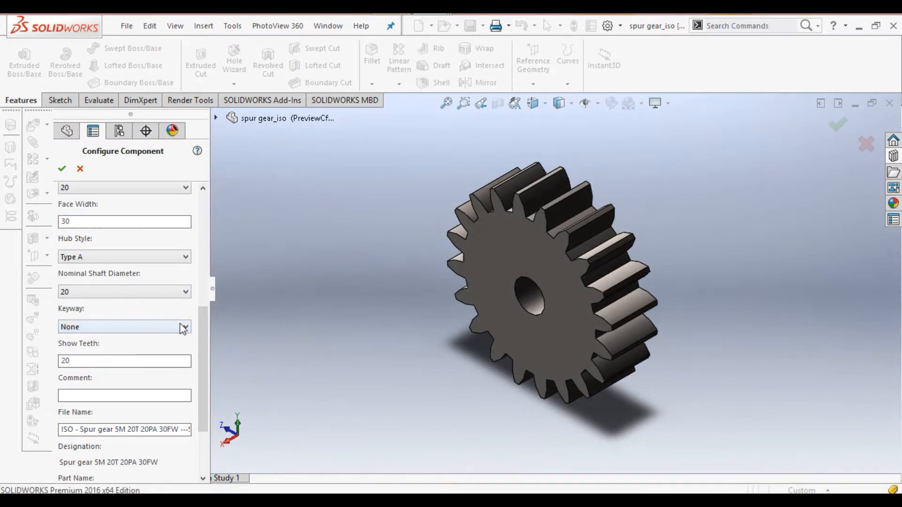
click(181, 326)
click(123, 349)
key(Up)
click(187, 328)
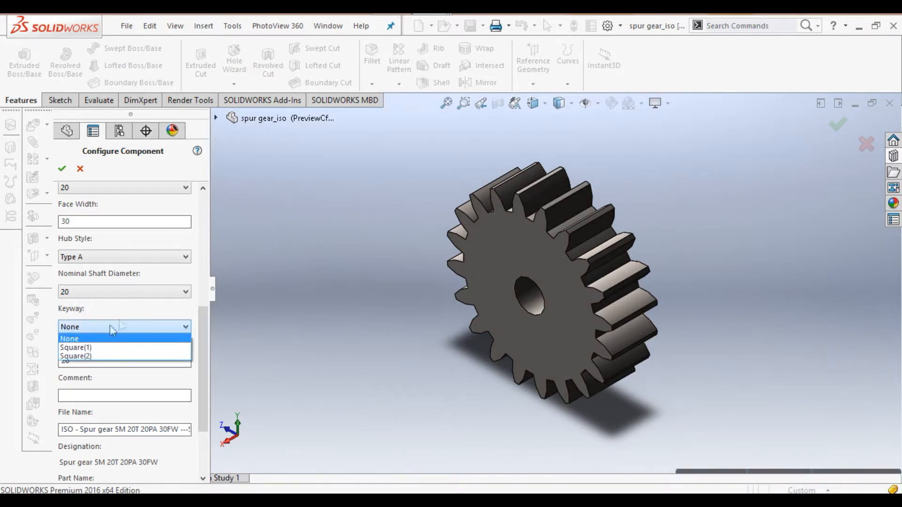
click(101, 348)
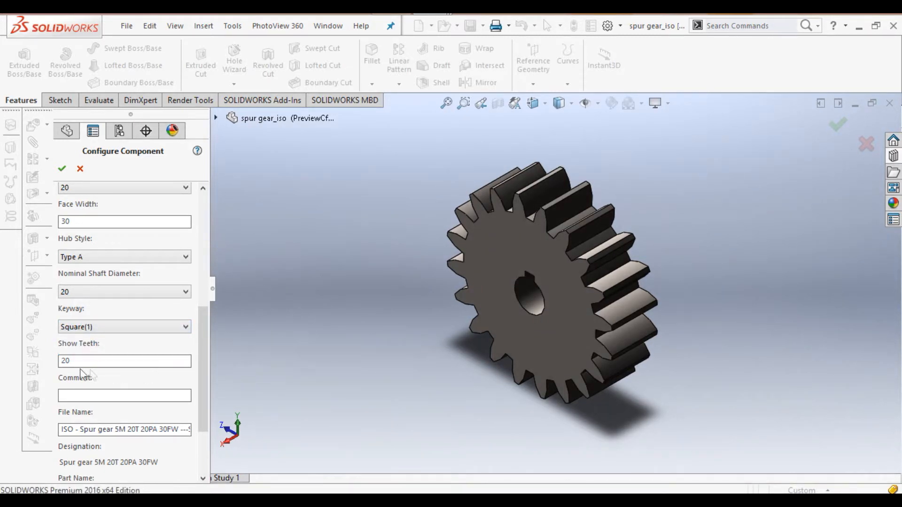
click(91, 359)
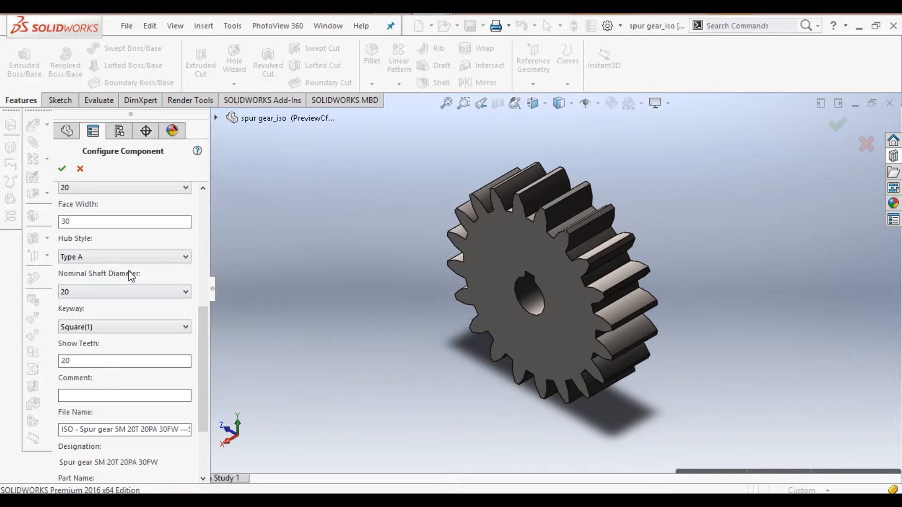
scroll(128, 270, up, 5)
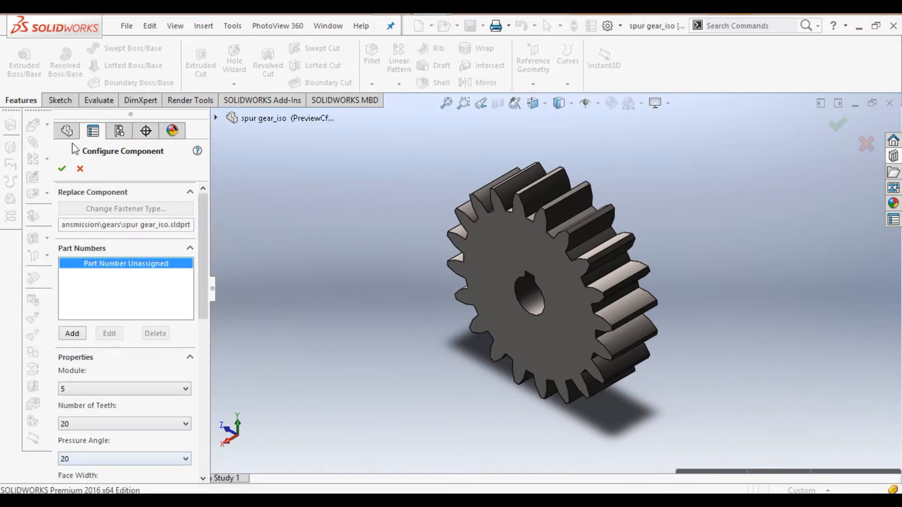
Step: Accept the configuration to open ISO - Spur gear 5M 20T 20PA 30FW as a part
click(62, 169)
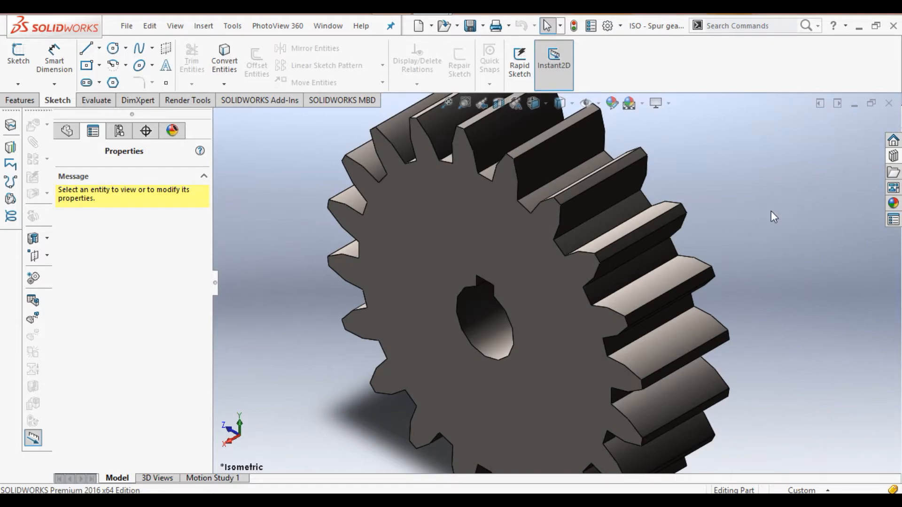
key(Up)
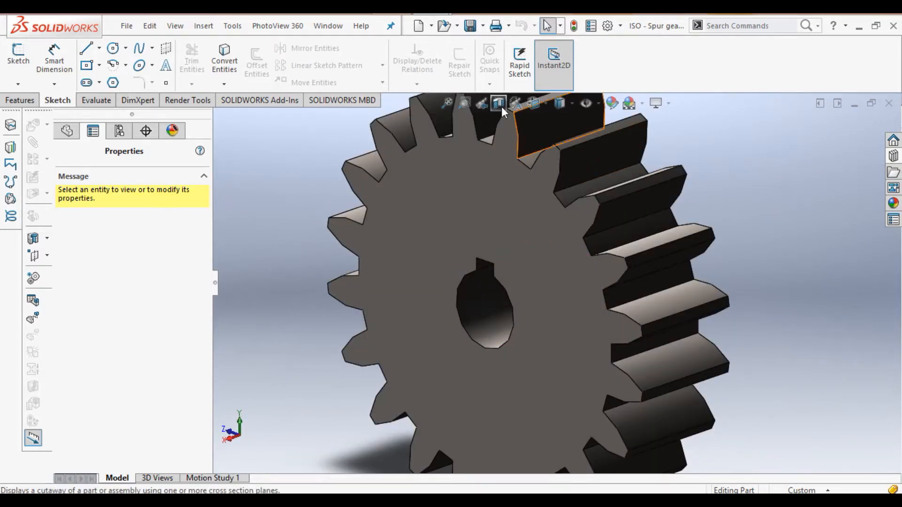
Step: Start a sketch on the gear's front face, viewed Normal To, with the grid hidden
click(446, 104)
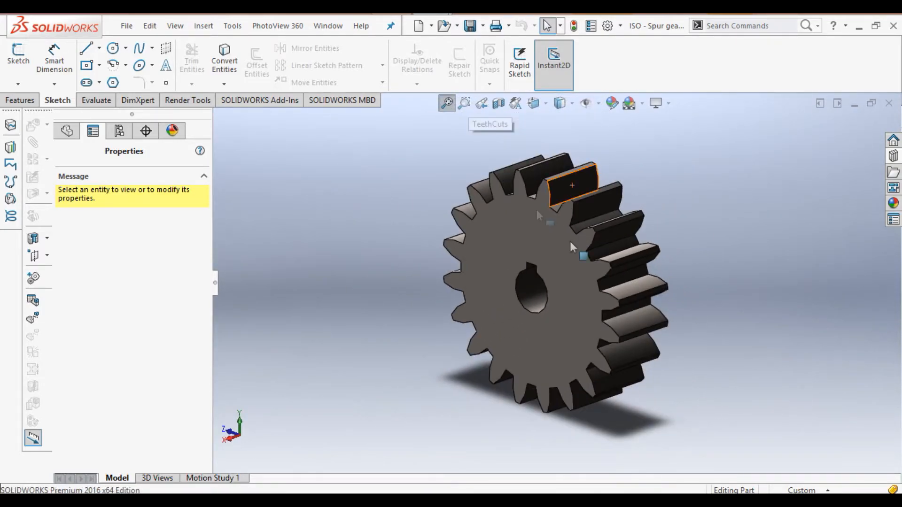
click(538, 239)
click(587, 202)
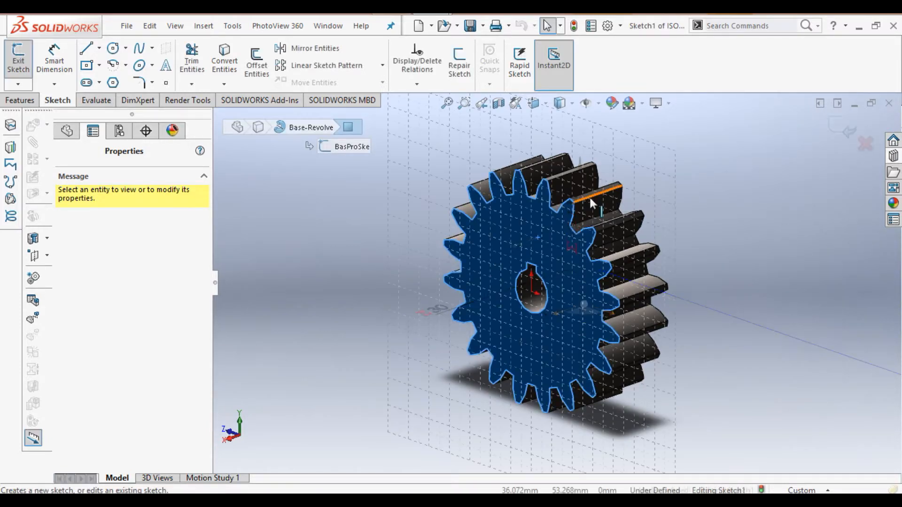
click(547, 105)
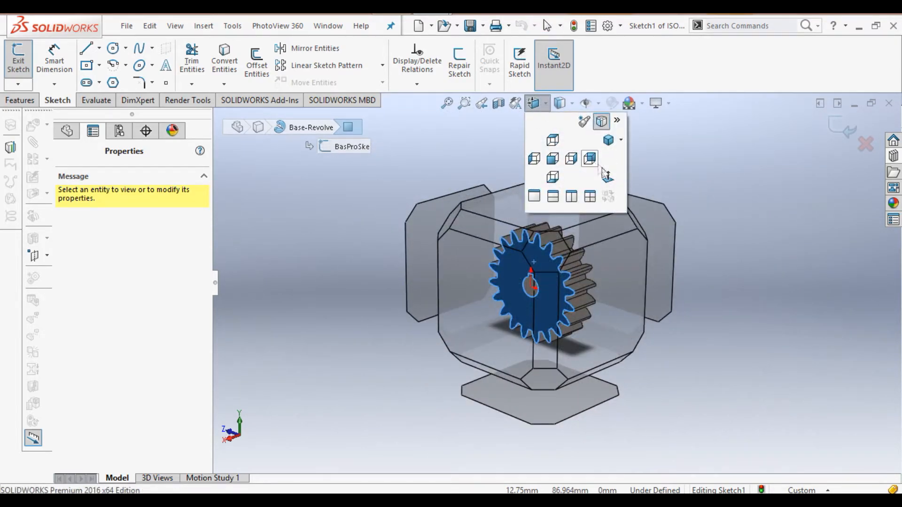
click(608, 174)
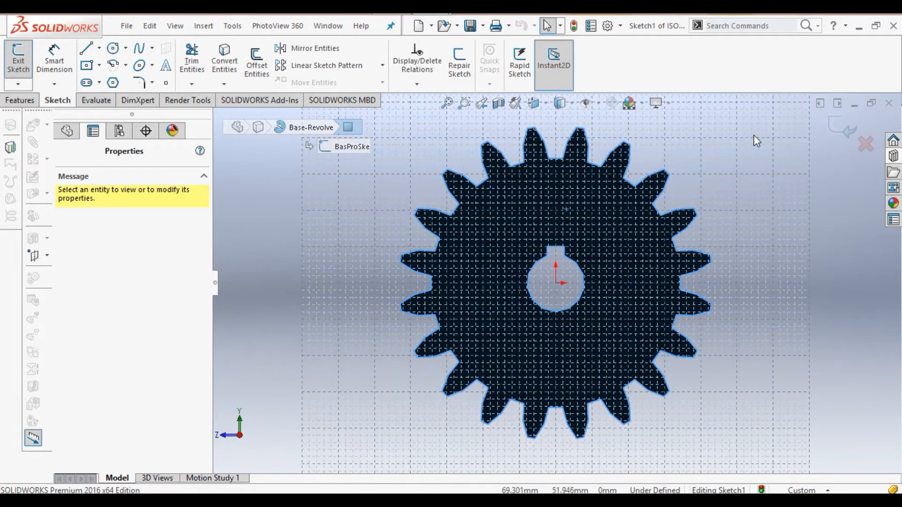
right_click(758, 144)
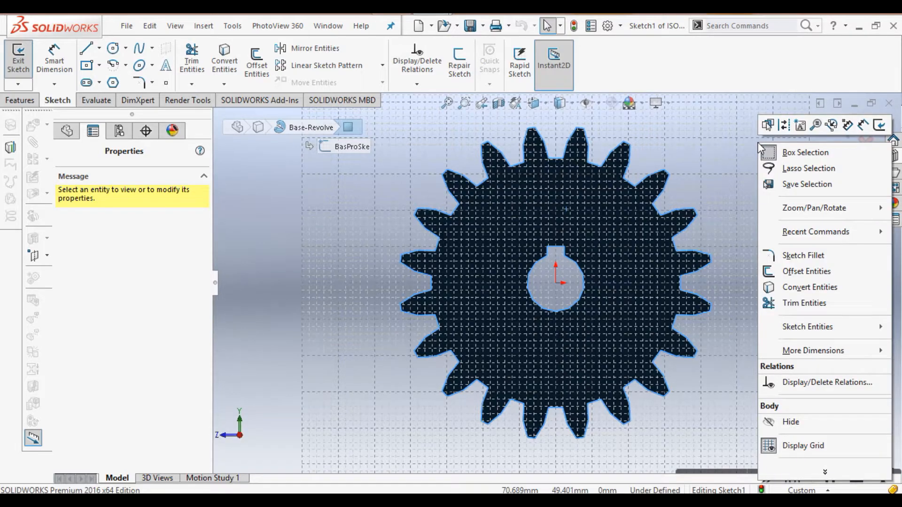
click(793, 448)
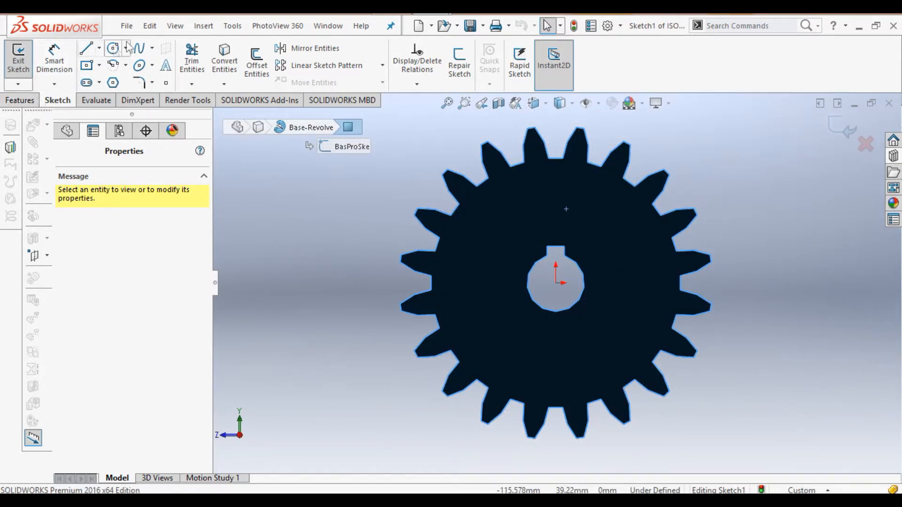
click(112, 48)
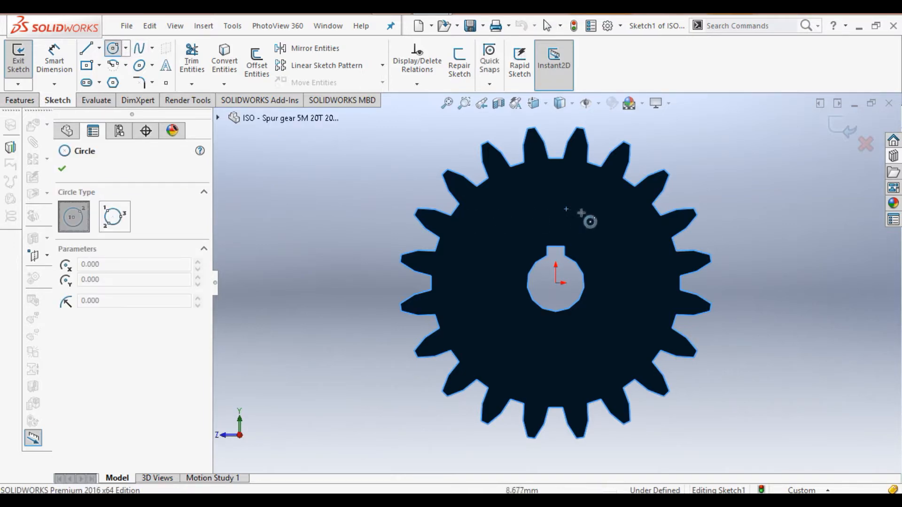
Step: Draw a small circle centred directly above the bore, between bore and teeth
click(556, 202)
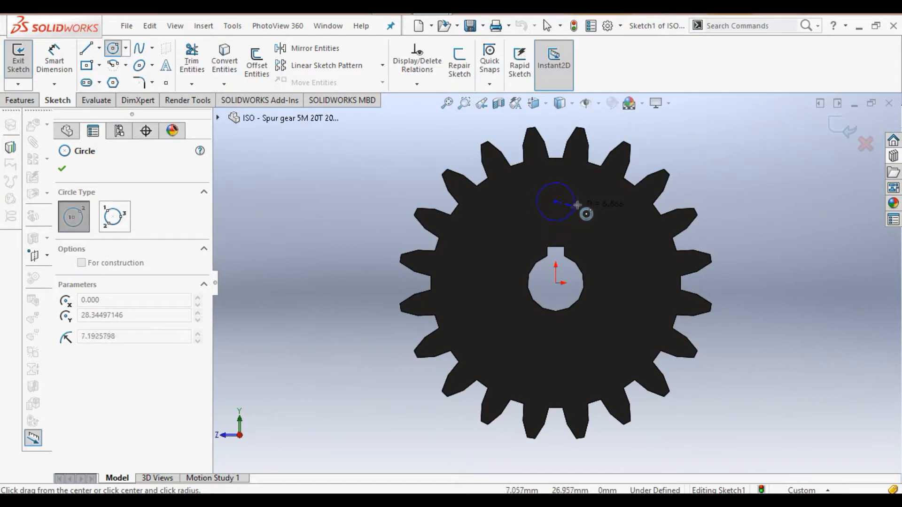
click(578, 203)
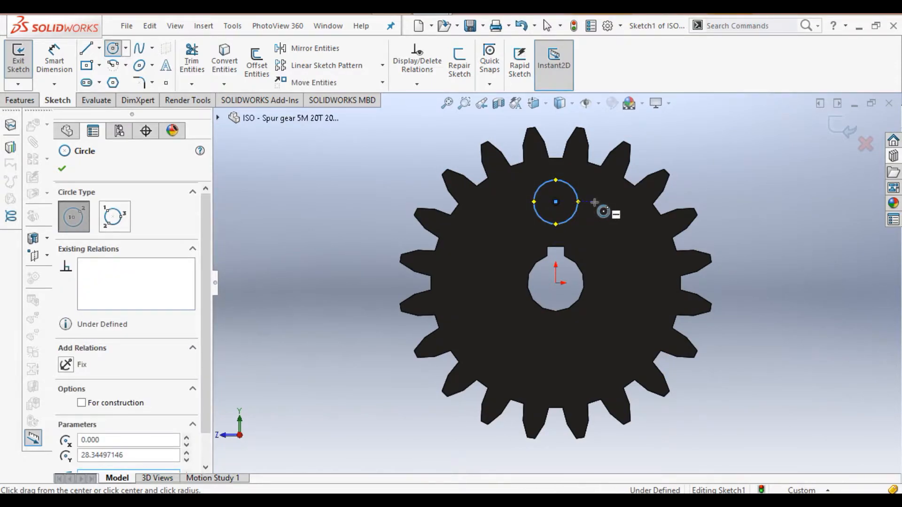
right_click(594, 202)
click(623, 212)
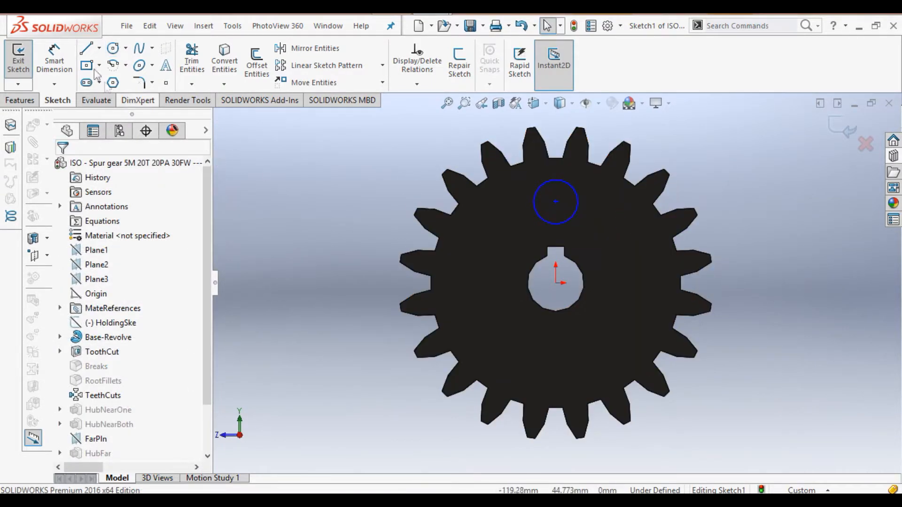
Step: Draw a vertical centerline from the circle's centre down to the gear's origin
click(100, 49)
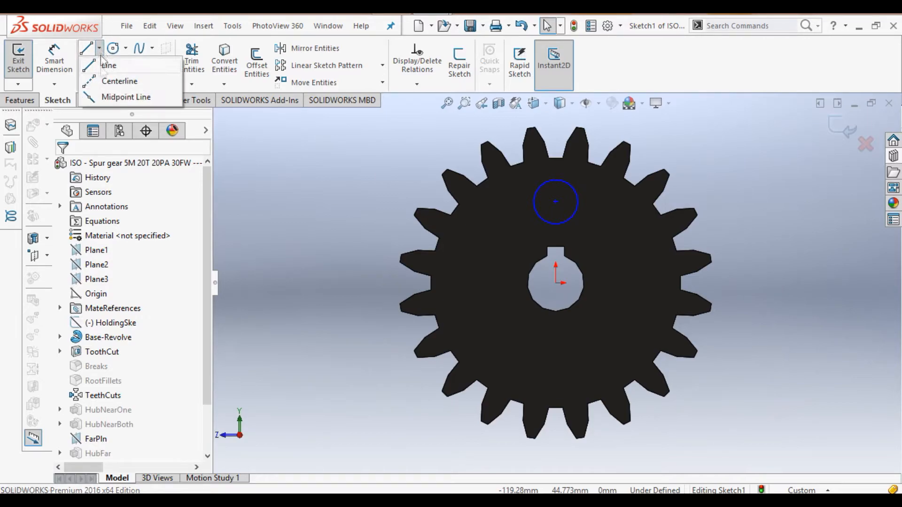
click(107, 81)
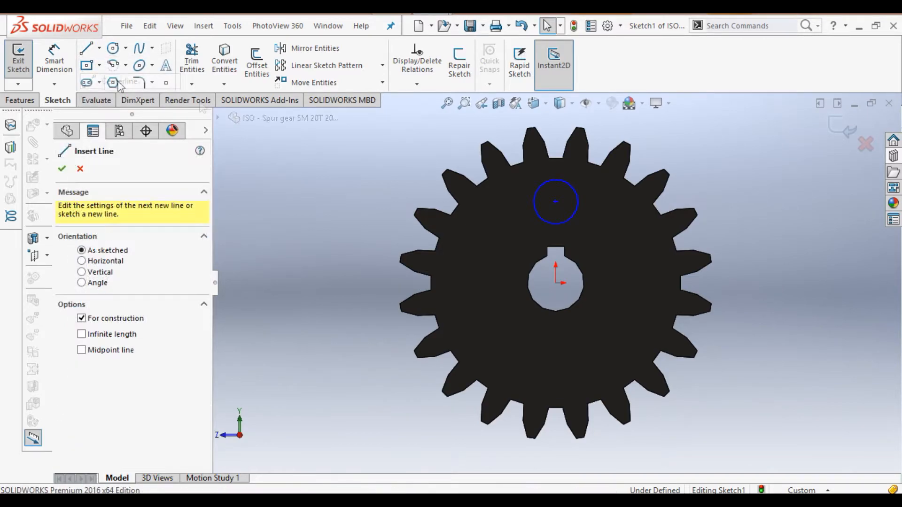
click(555, 202)
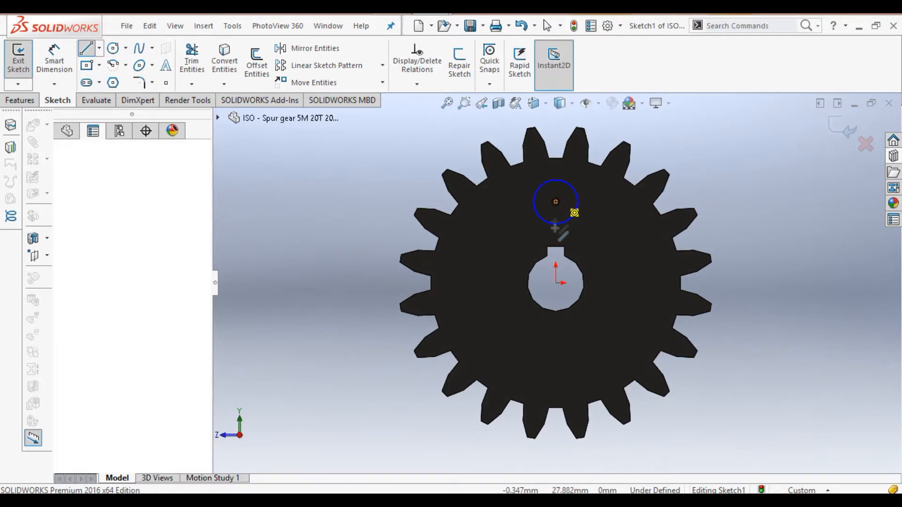
click(555, 283)
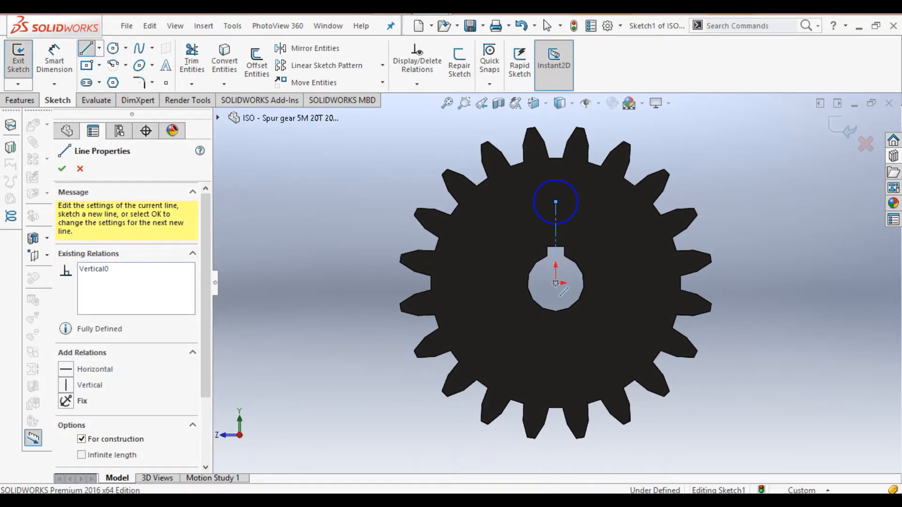
right_click(604, 254)
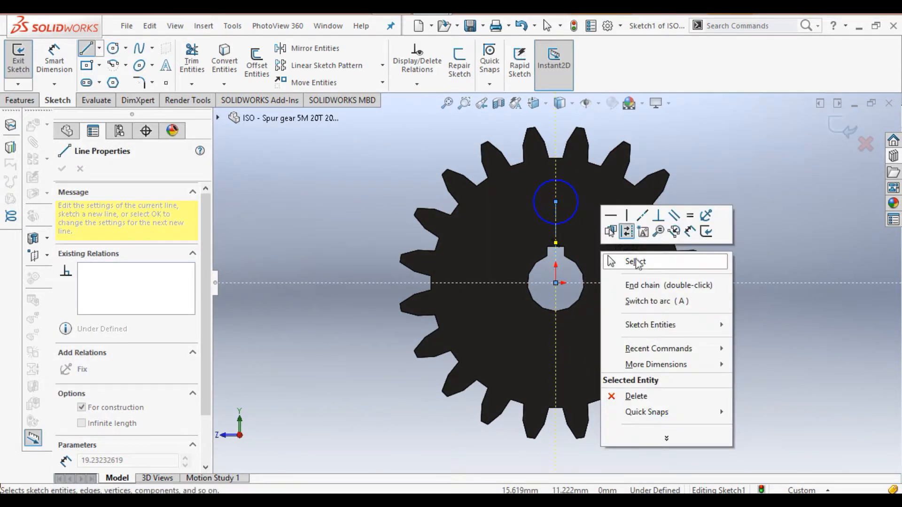
click(609, 261)
click(54, 59)
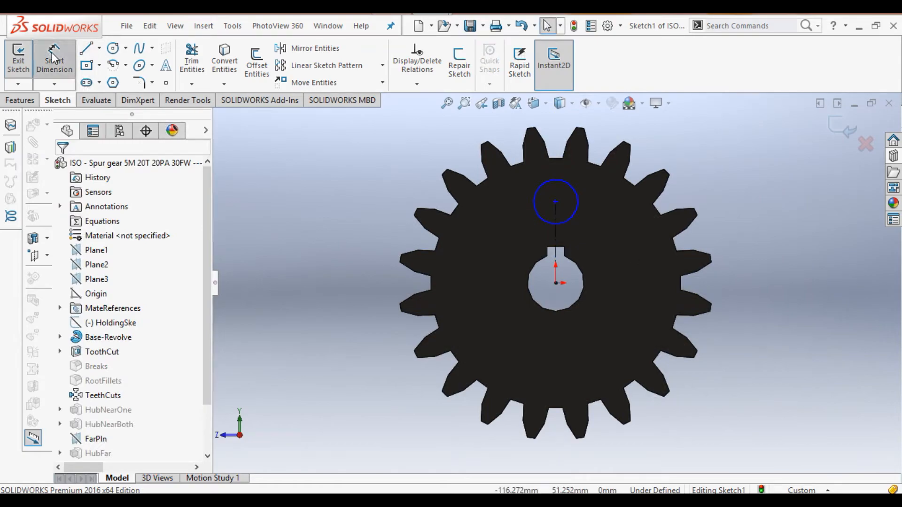
Step: Dimension the centerline length to 25 and the circle diameter to 15
click(556, 256)
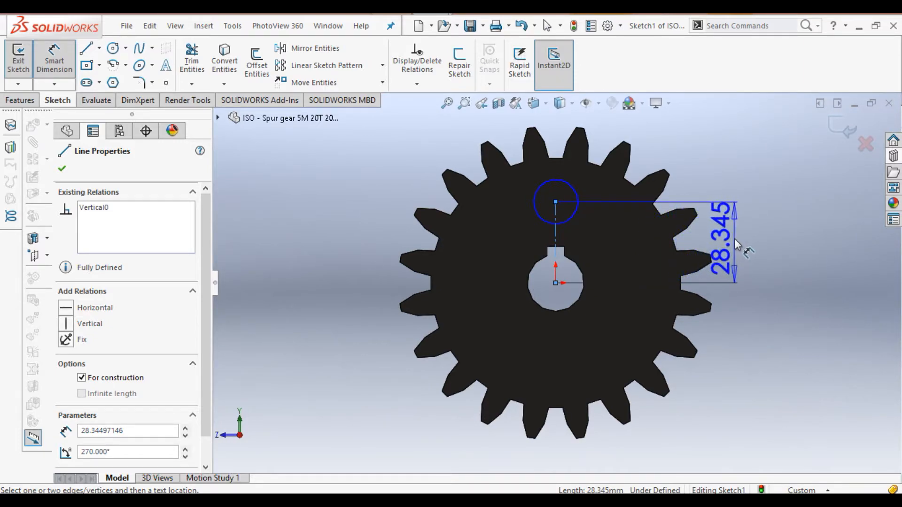
click(751, 241)
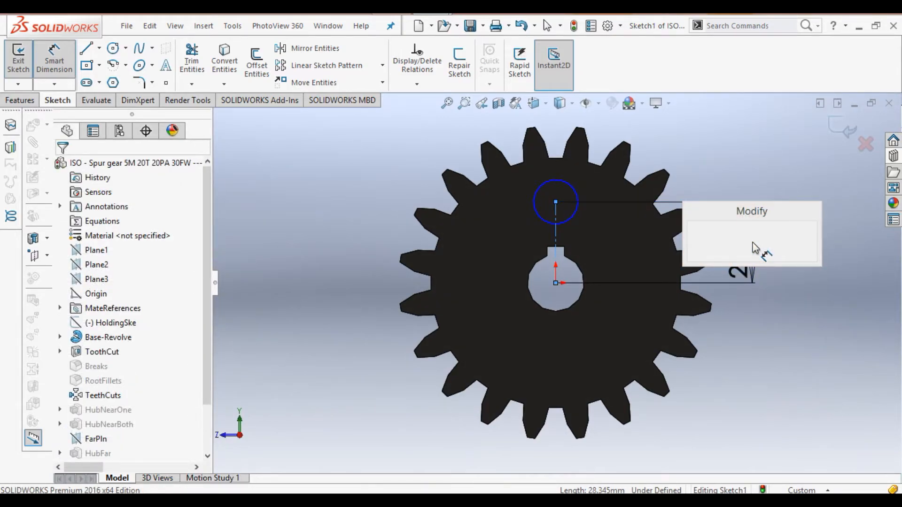
text(25)
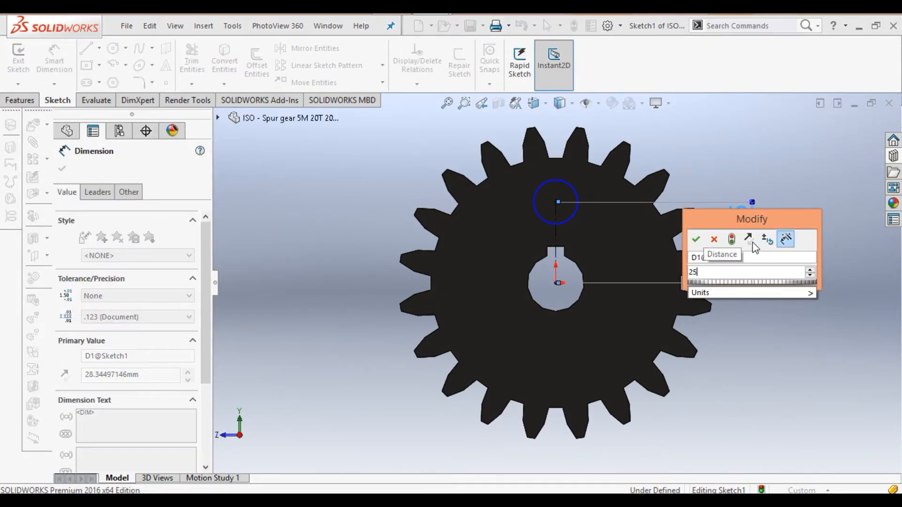
click(696, 239)
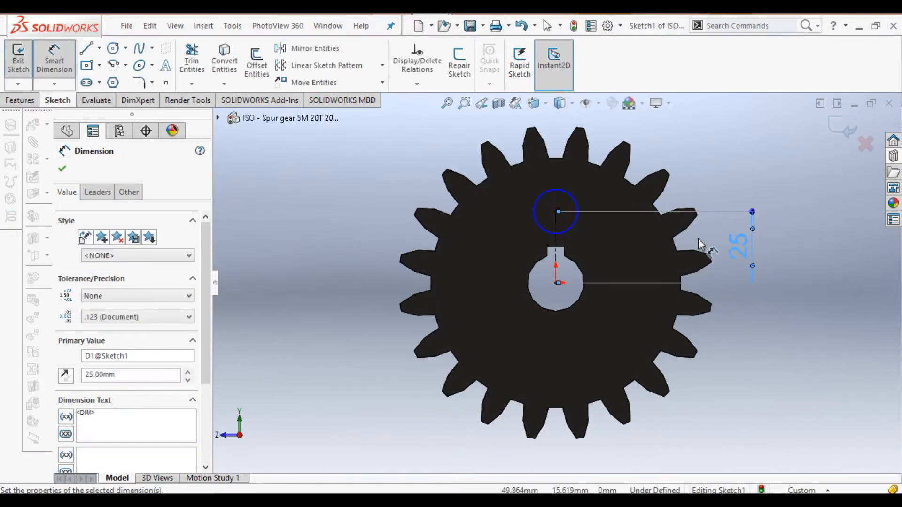
click(574, 201)
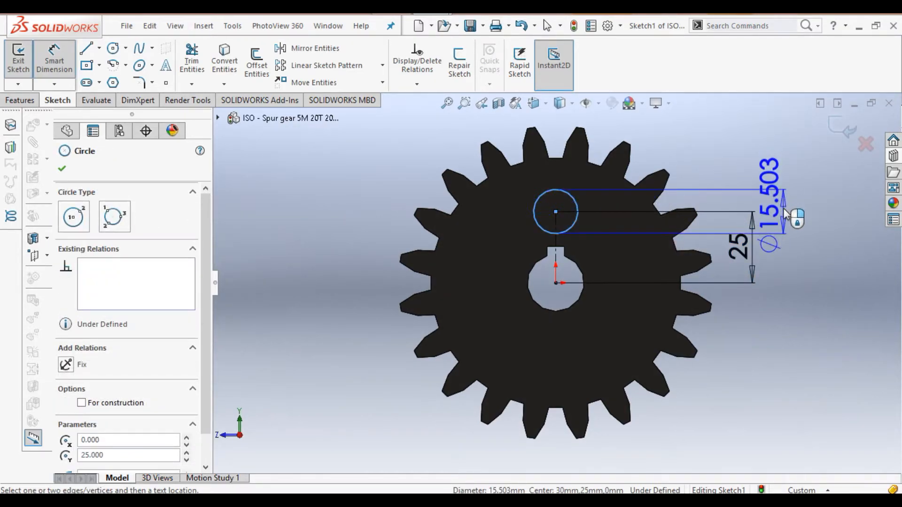
click(784, 209)
text(5)
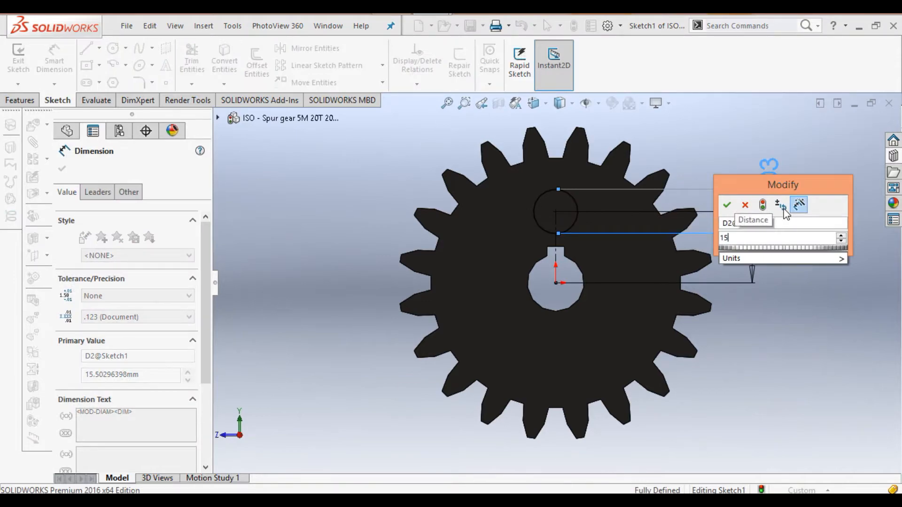
click(727, 206)
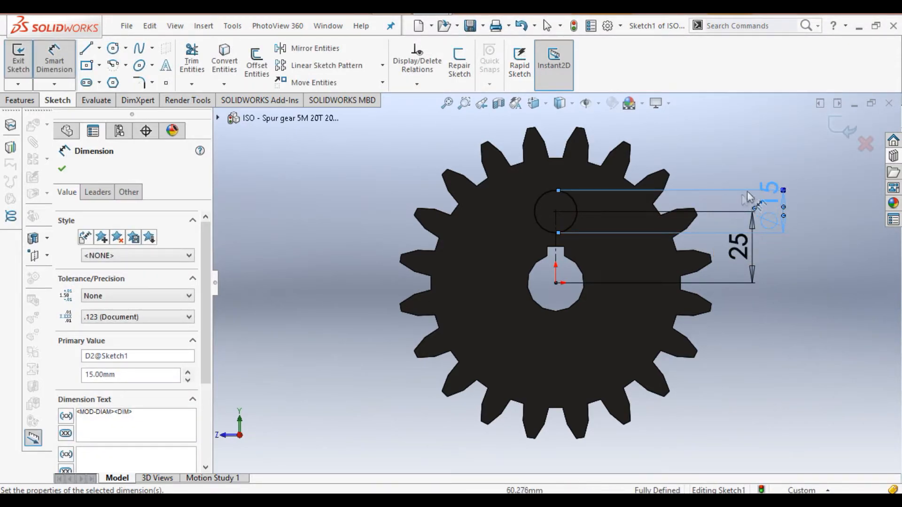
right_click(805, 151)
click(807, 189)
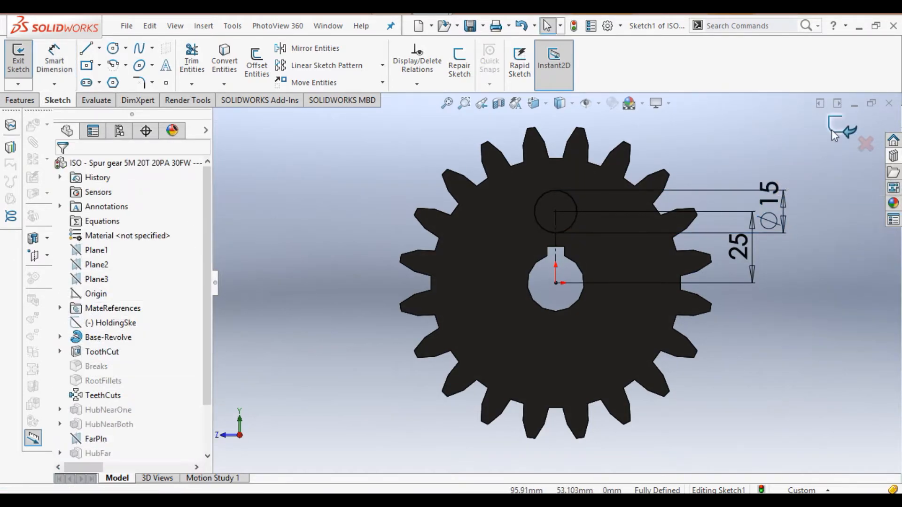
Step: Extrude-cut the Ø15 circle Through All as Cut-Extrude1 and inspect the hole
click(840, 129)
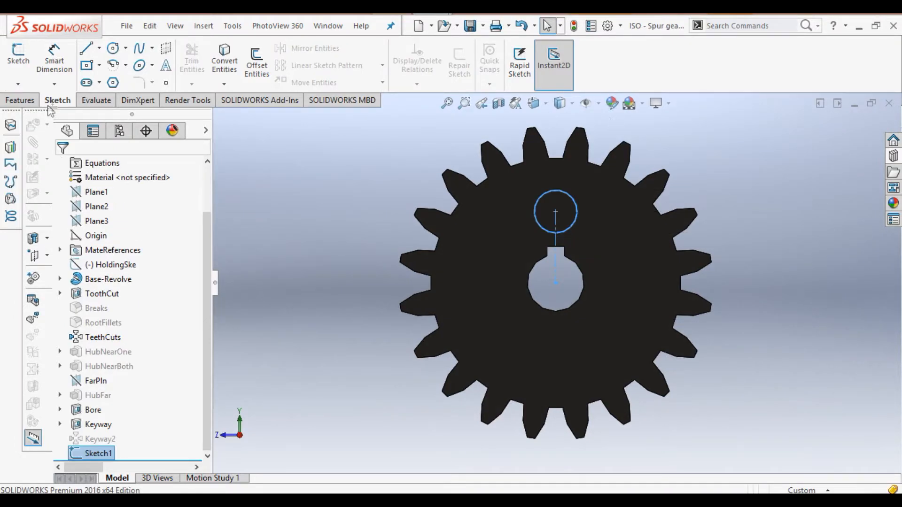
click(21, 100)
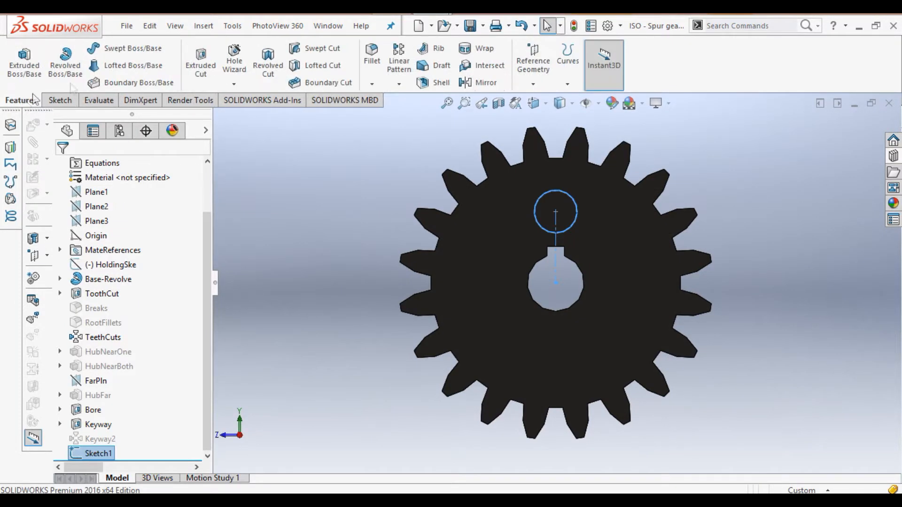
click(201, 71)
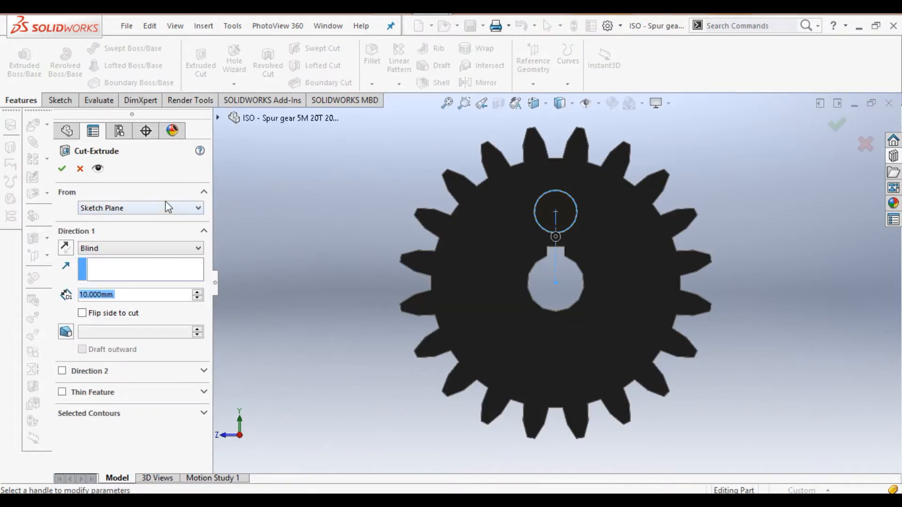
click(194, 249)
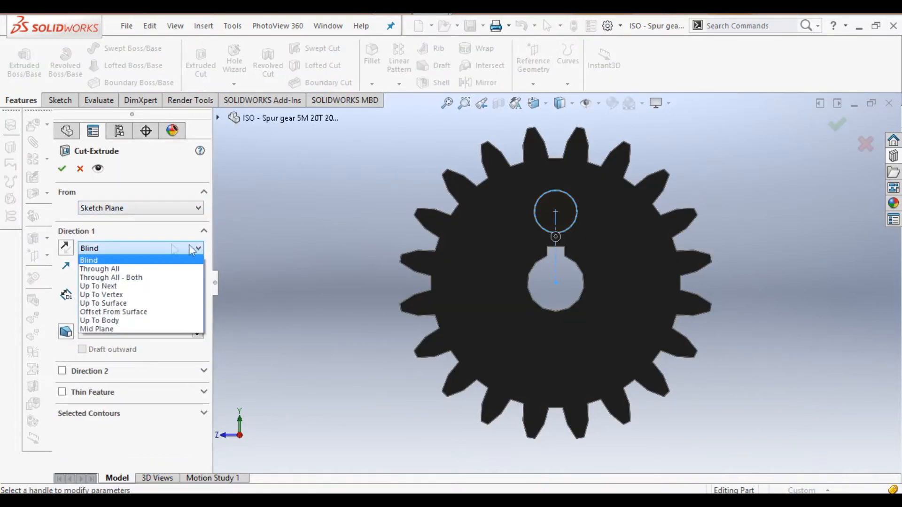
click(136, 269)
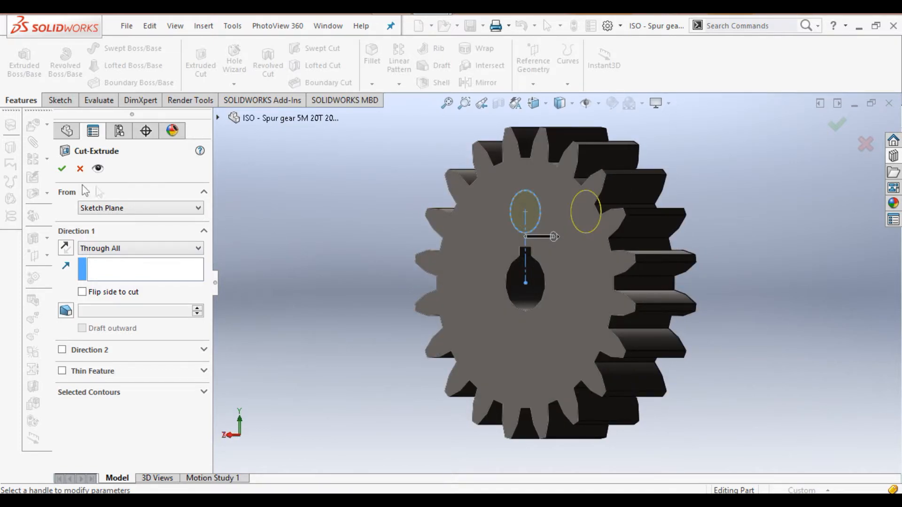
click(62, 169)
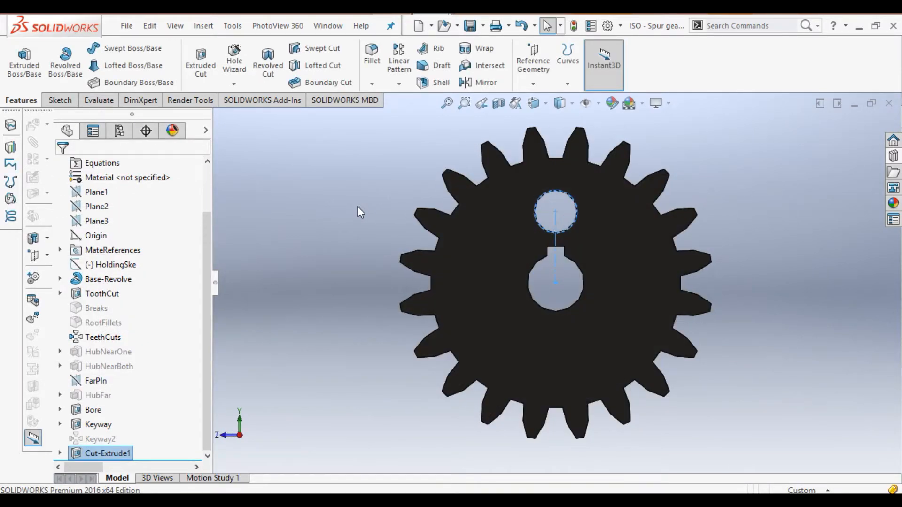
key(Left)
key(Left)
key(Down)
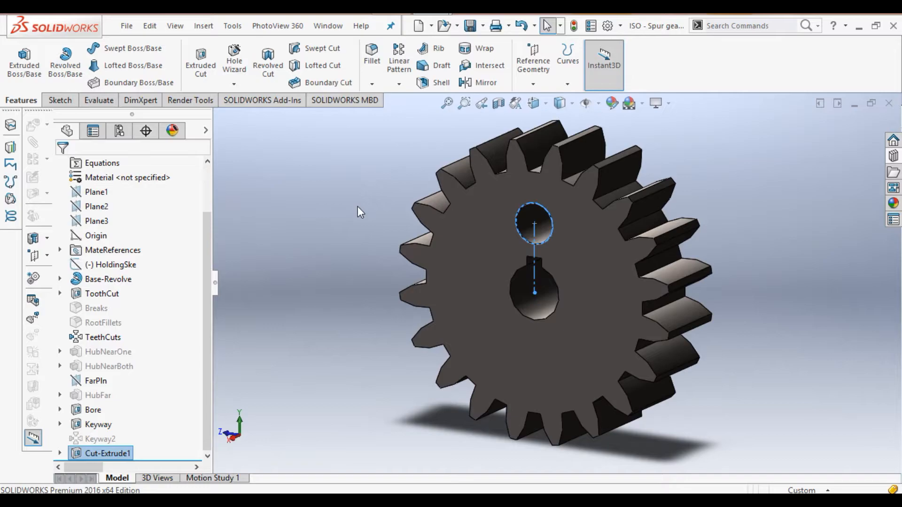
key(Right)
key(Up)
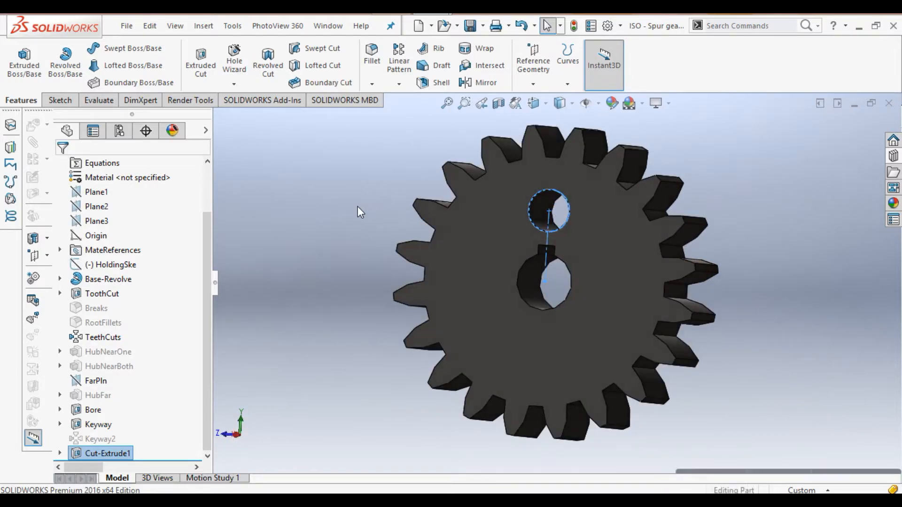
click(357, 207)
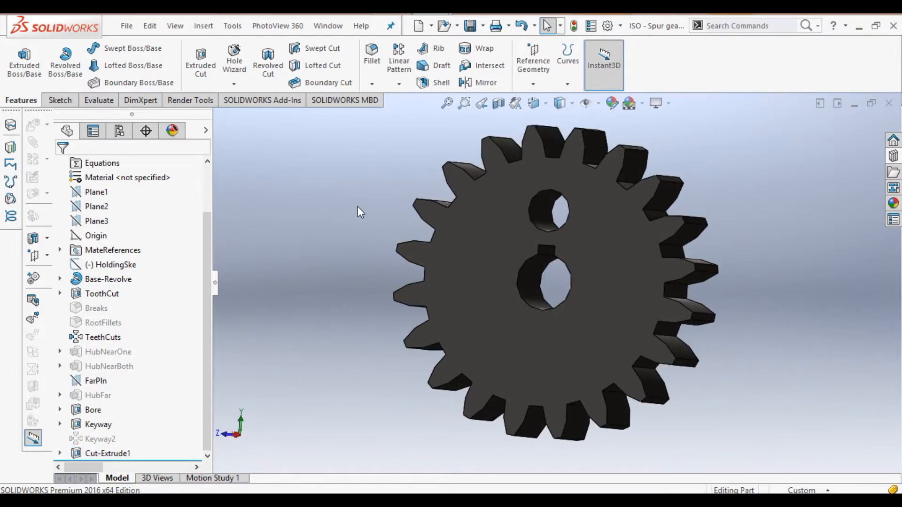
Step: Circular-pattern Cut-Extrude1 into 5 equally spaced holes around the gear's axis
click(399, 85)
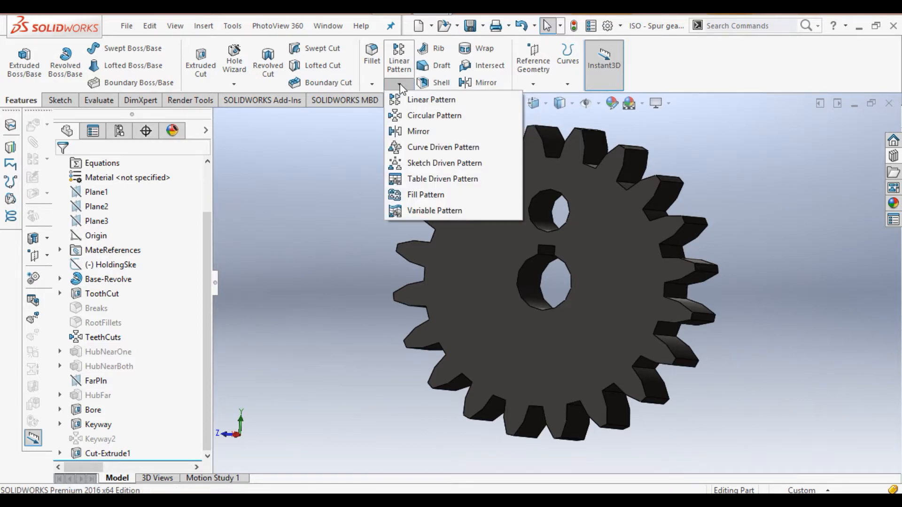
click(419, 117)
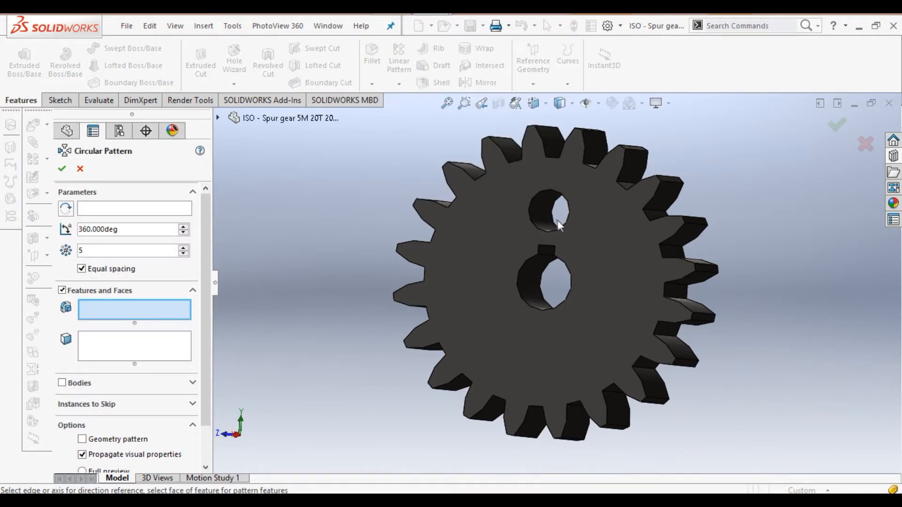
click(542, 209)
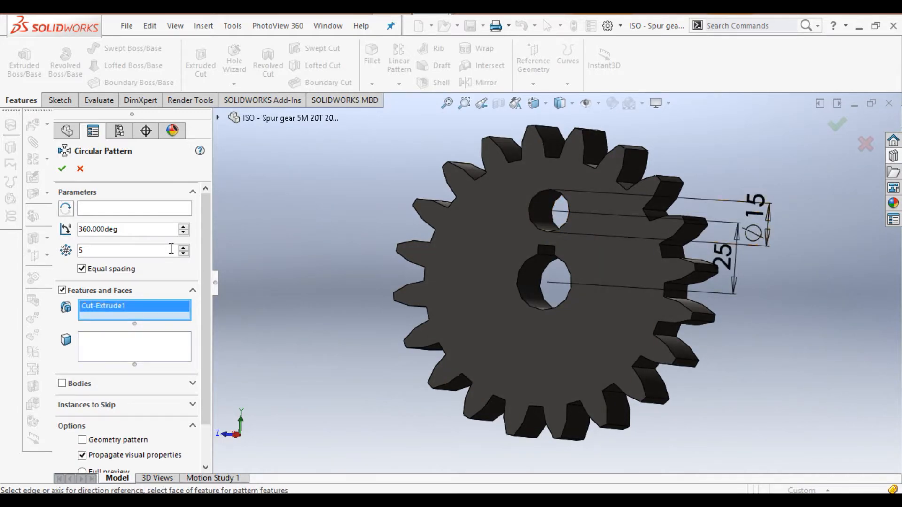
click(136, 210)
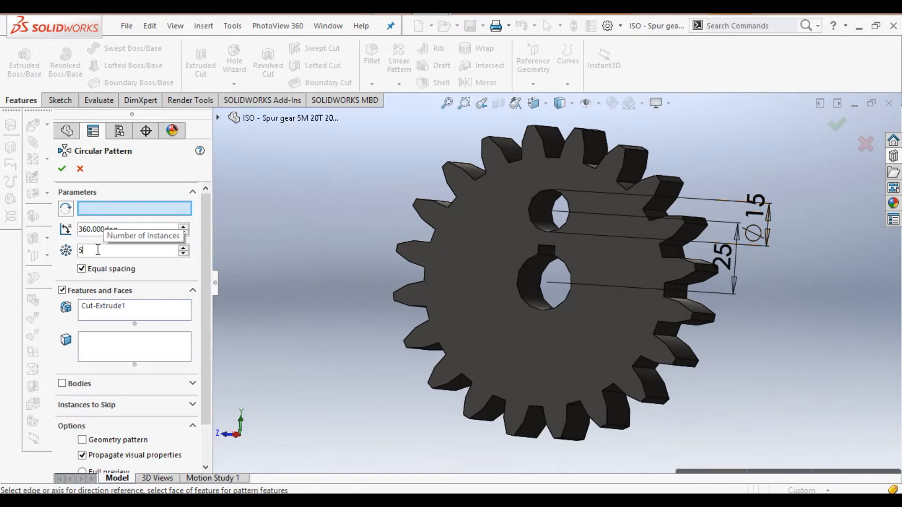
key(BackSpace)
text(5)
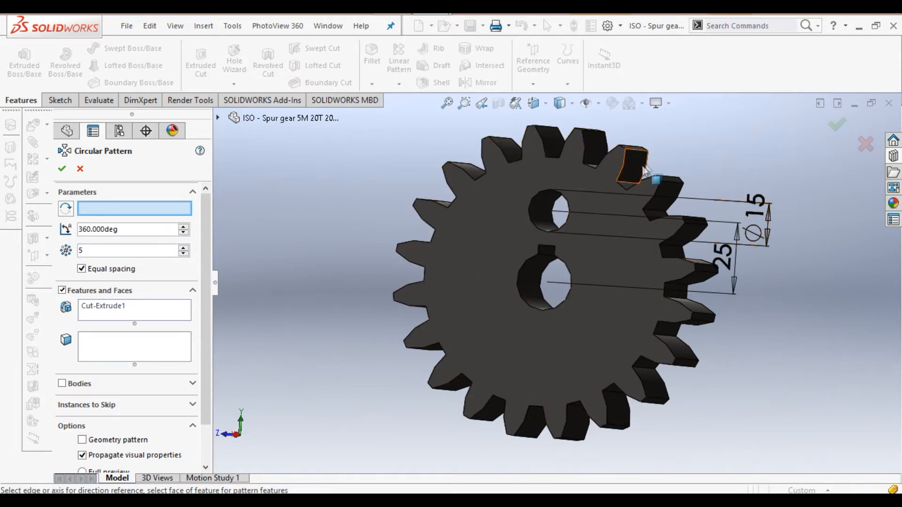
click(632, 188)
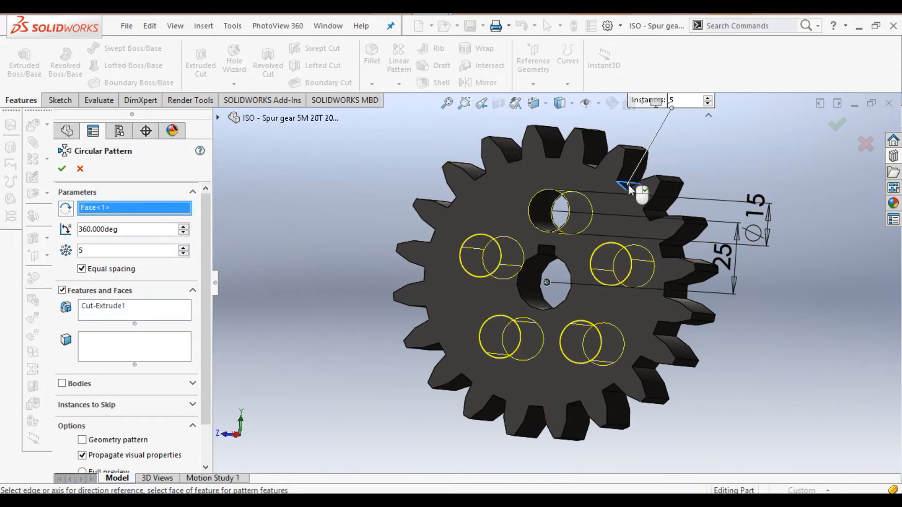
click(63, 172)
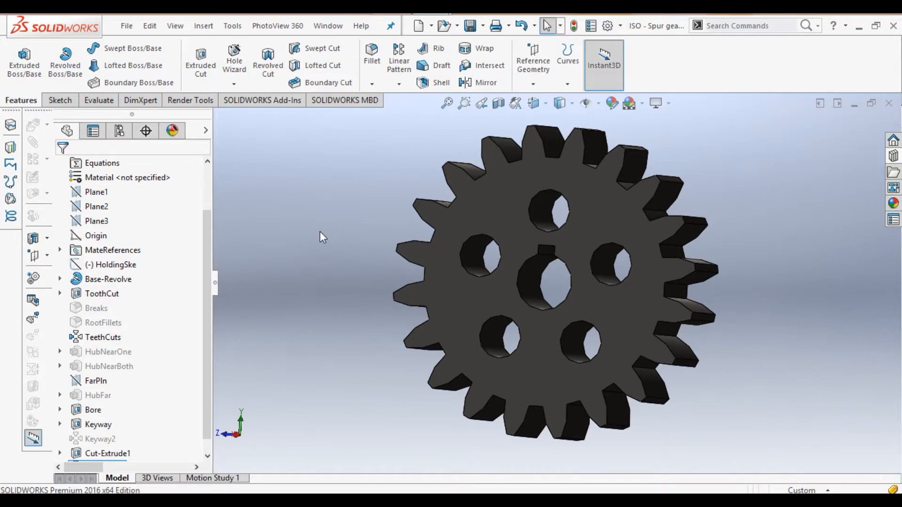
key(Right)
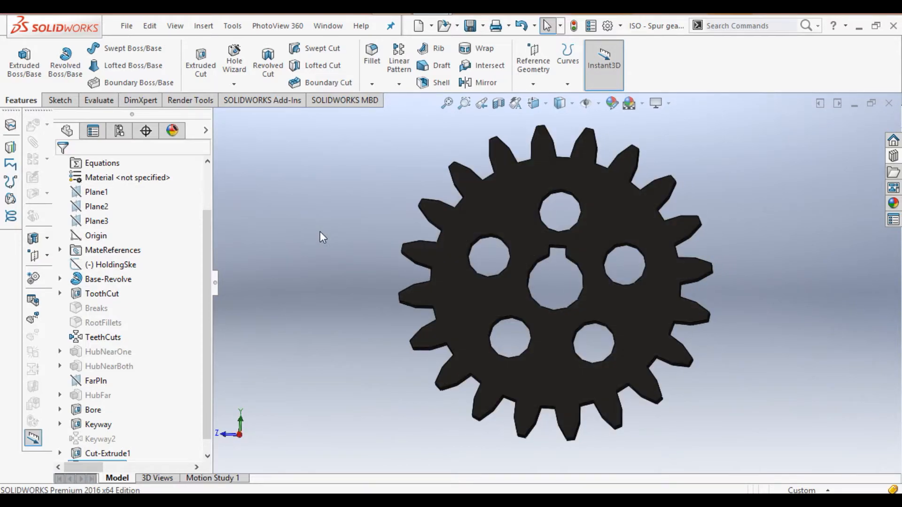
Step: Start Sketch2 on the gear's front face, viewed Normal To
key(Right)
key(Right)
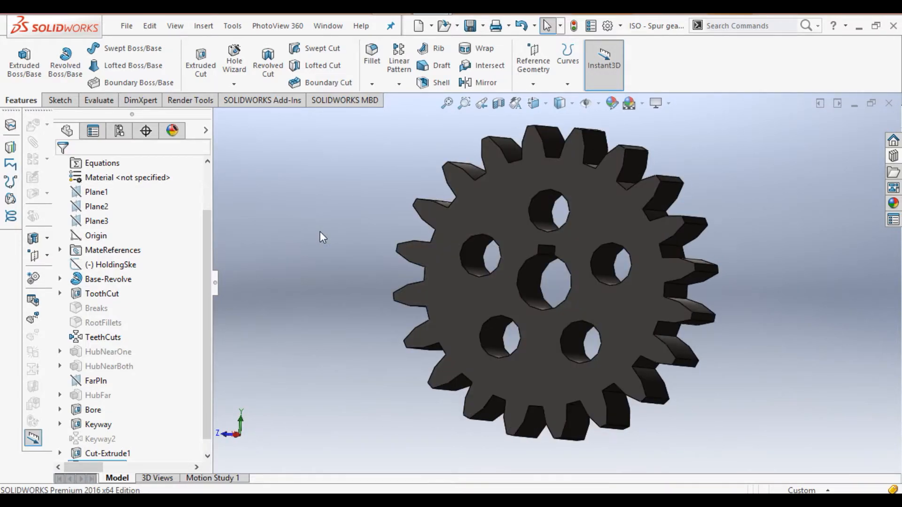
click(489, 195)
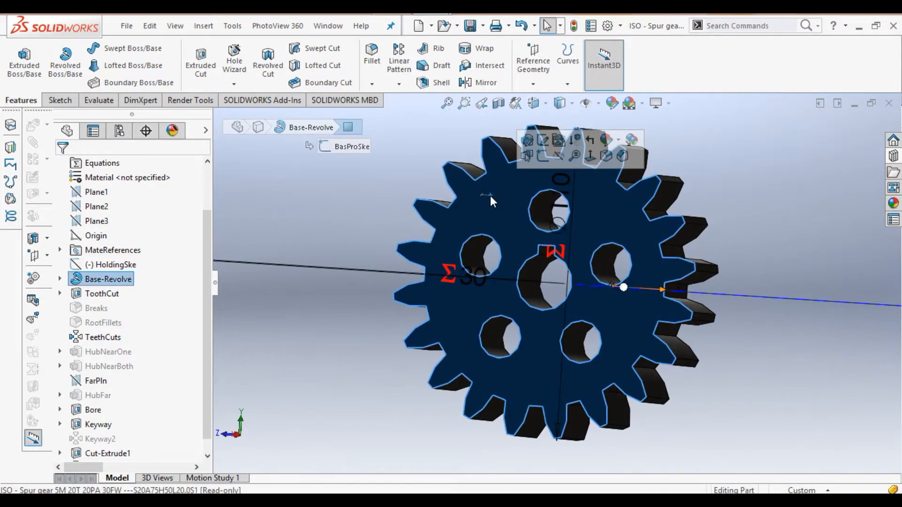
click(543, 157)
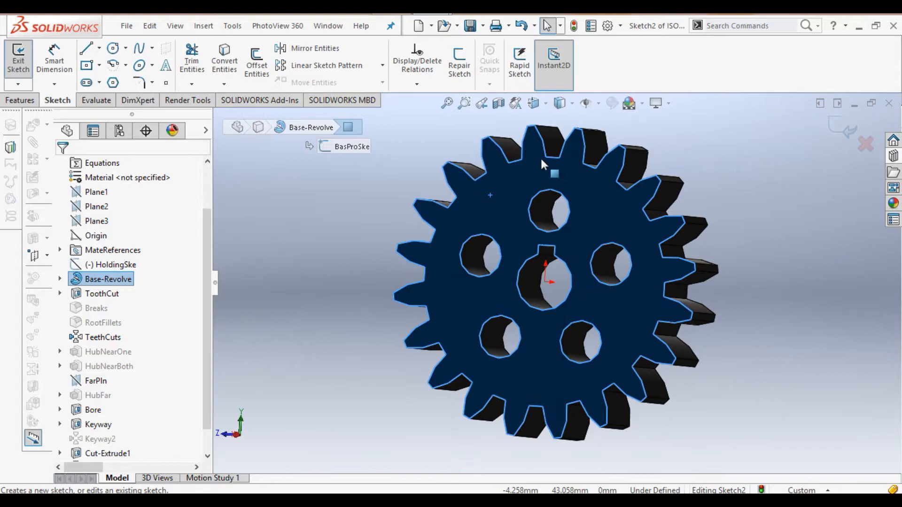
click(543, 102)
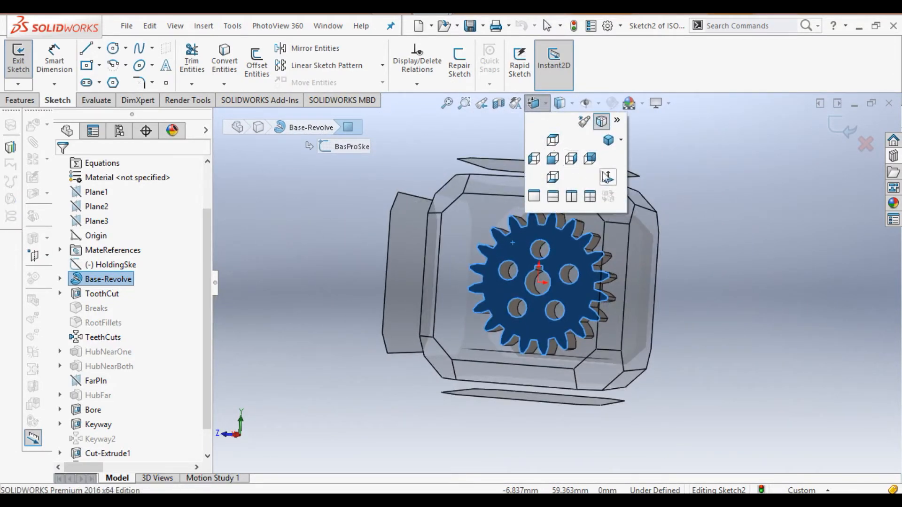
click(608, 176)
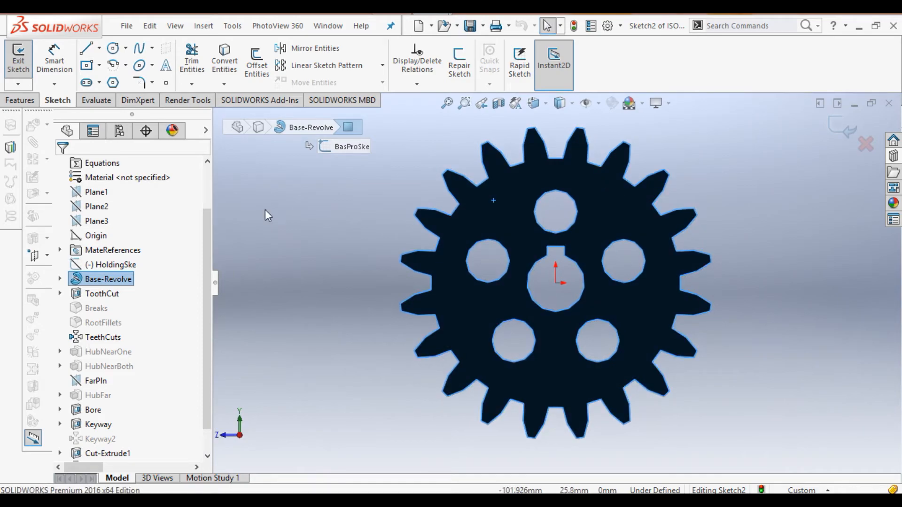
Step: Draw two circles centred on the origin, one around the bore and one enclosing the holes
click(114, 48)
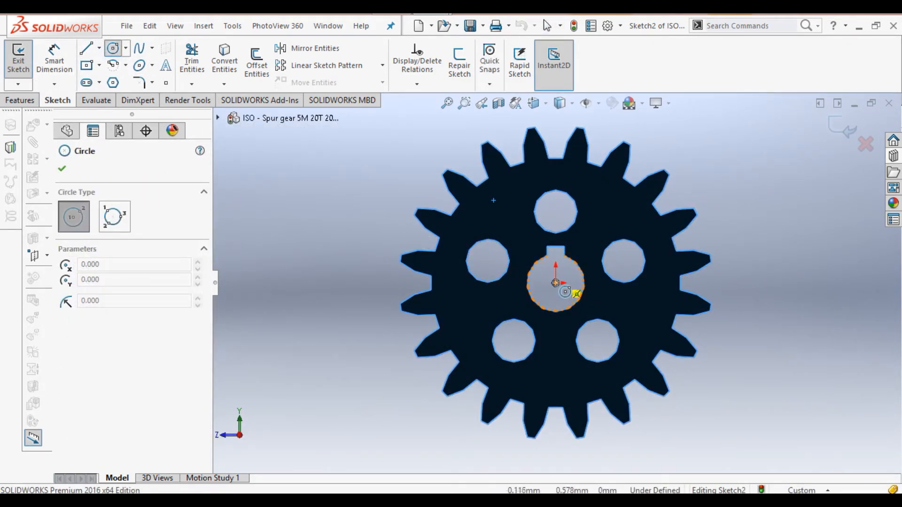
click(556, 283)
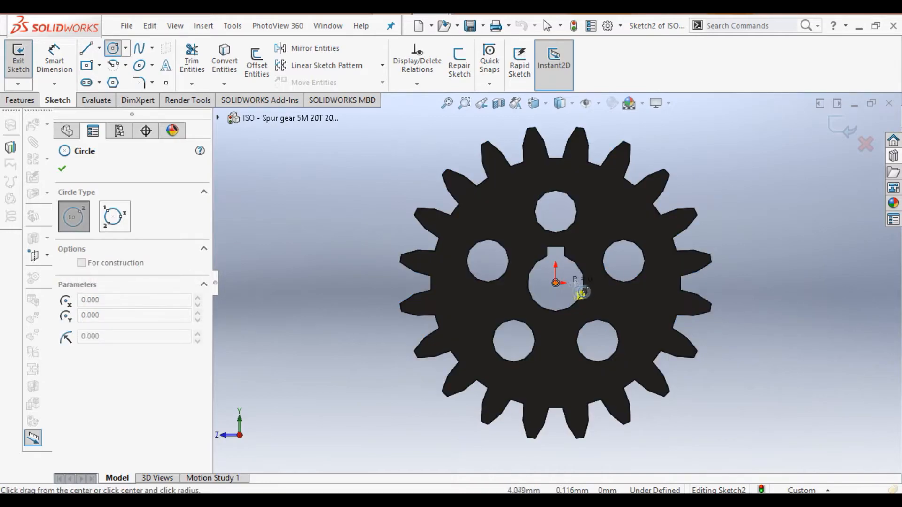
click(601, 283)
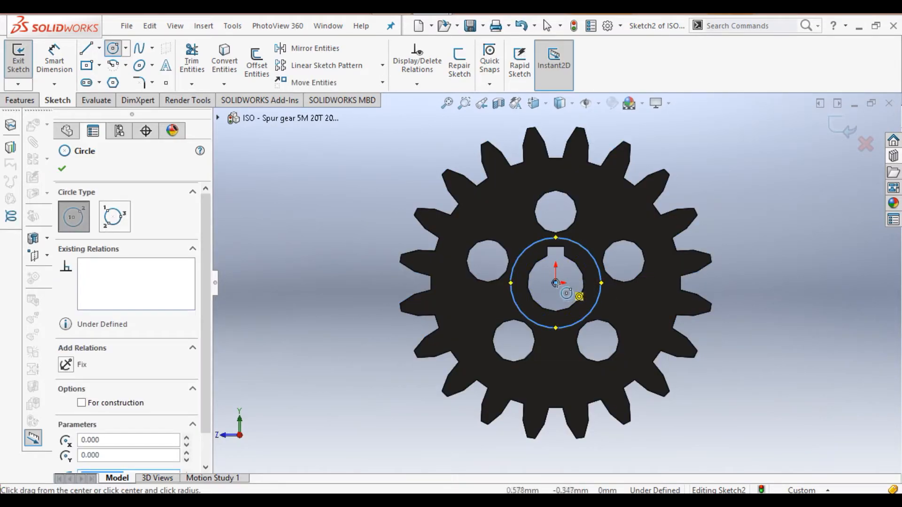
click(556, 283)
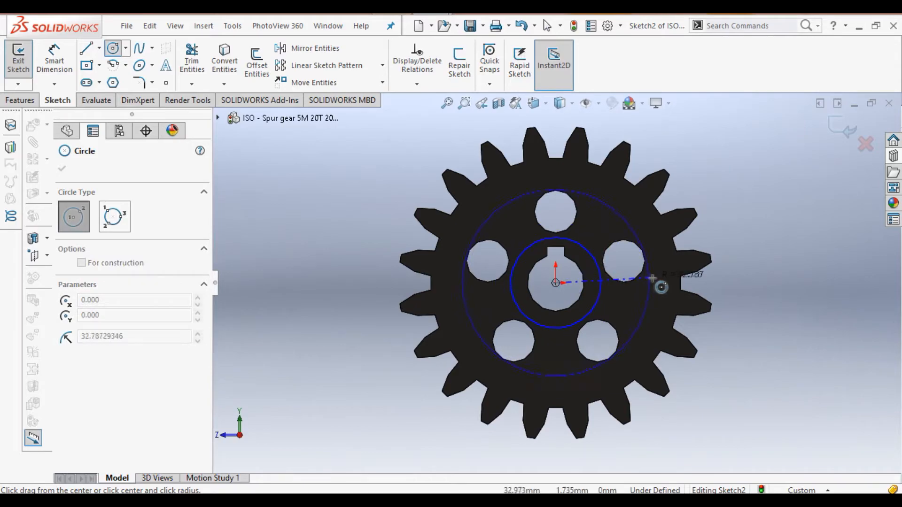
click(667, 278)
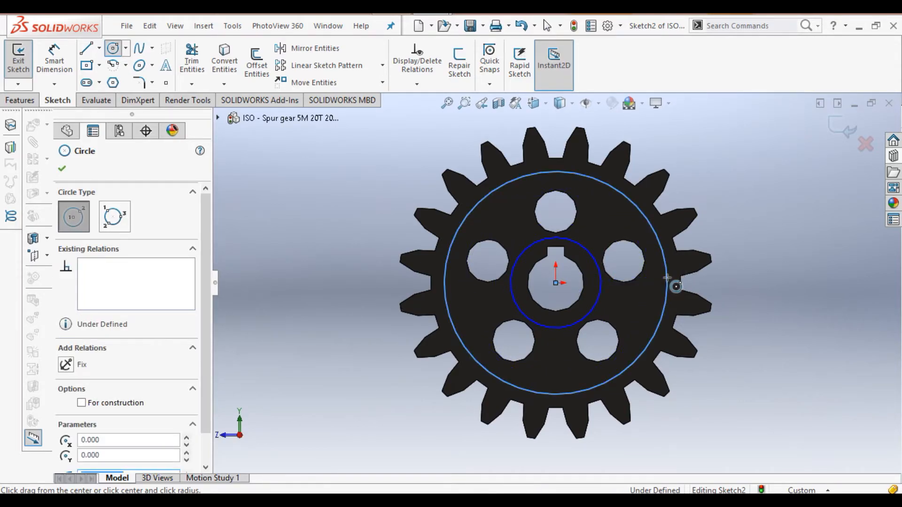
click(63, 169)
click(54, 58)
click(491, 193)
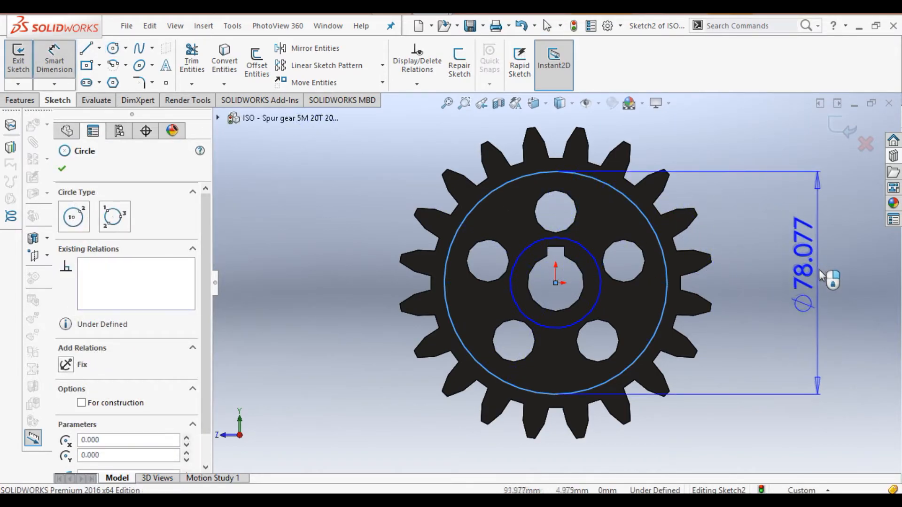
Step: Dimension the outer circle to Ø78 mm and the inner circle to Ø30 mm
click(820, 274)
text(78)
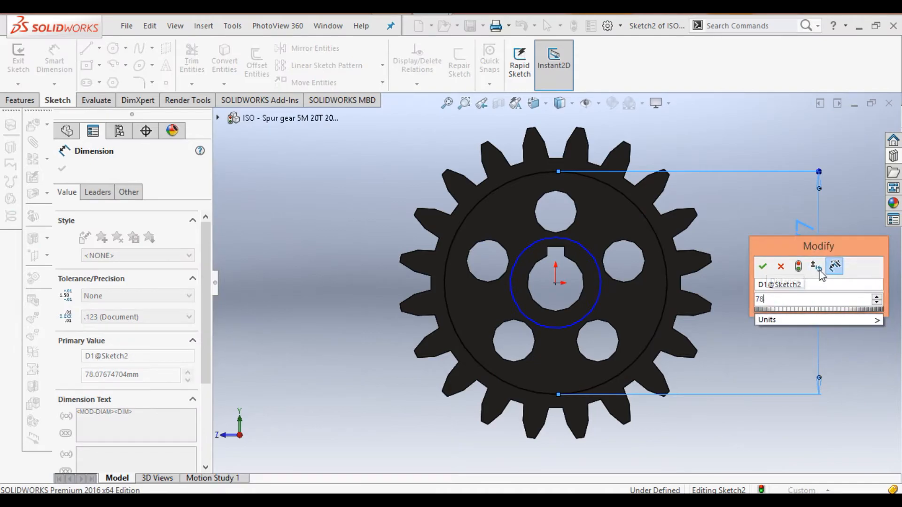
click(762, 266)
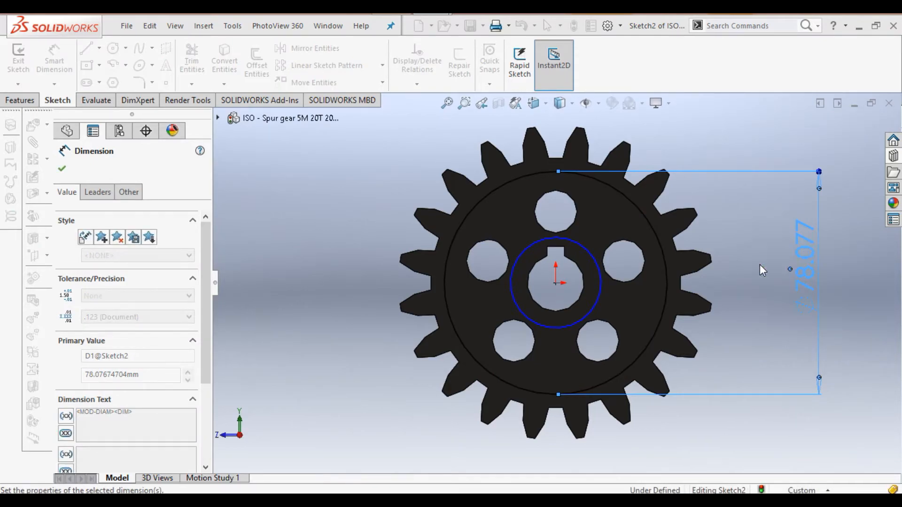
click(599, 286)
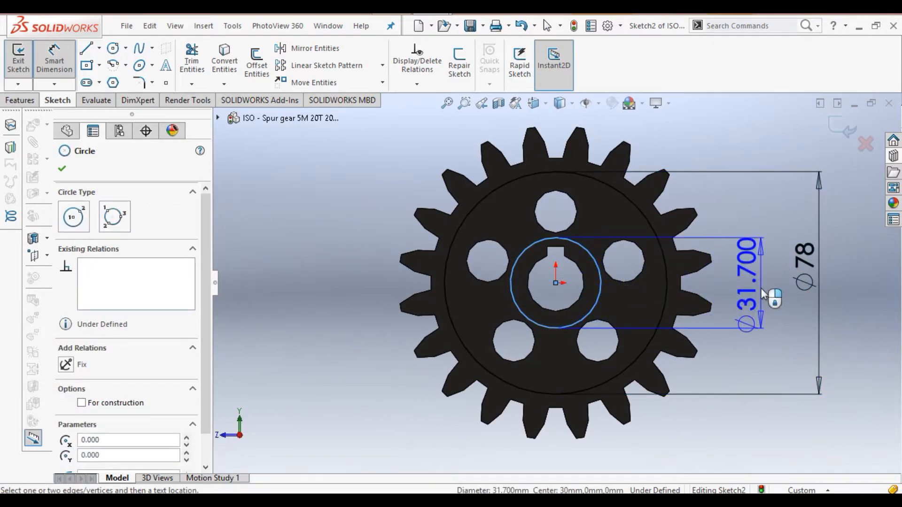
click(764, 294)
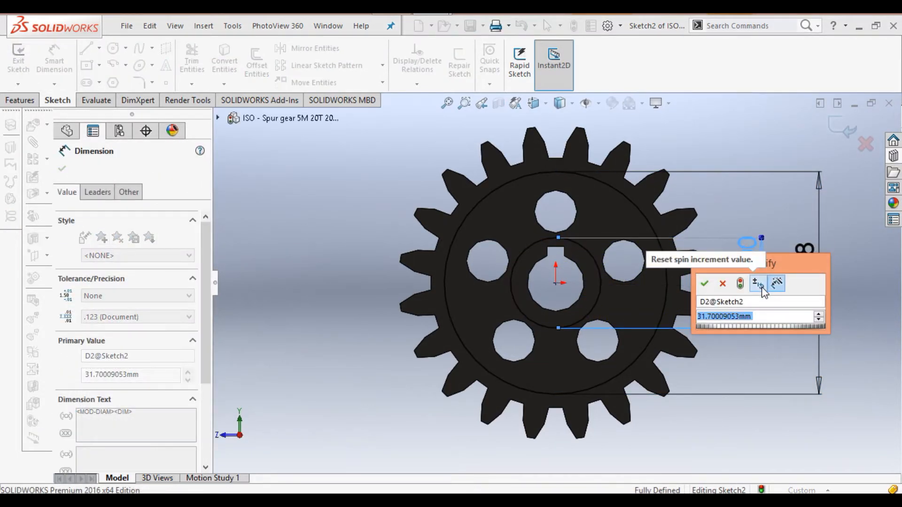
text(30)
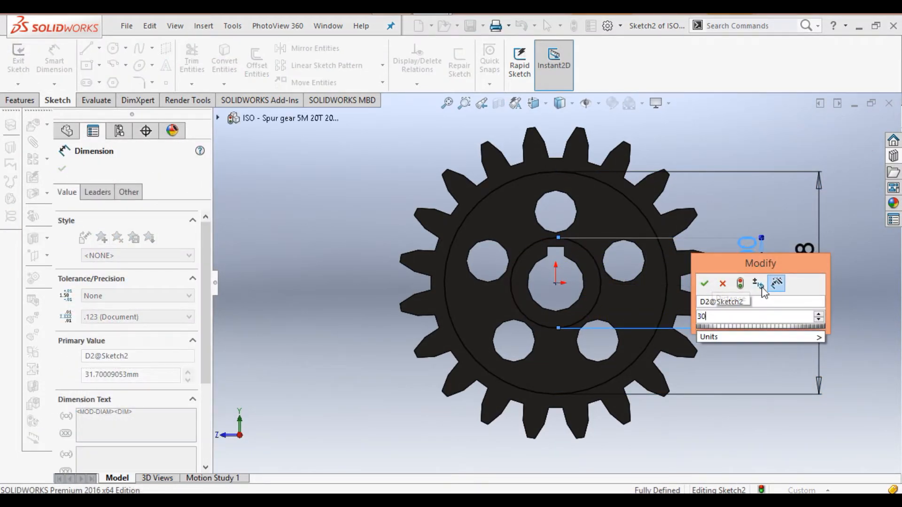
click(705, 283)
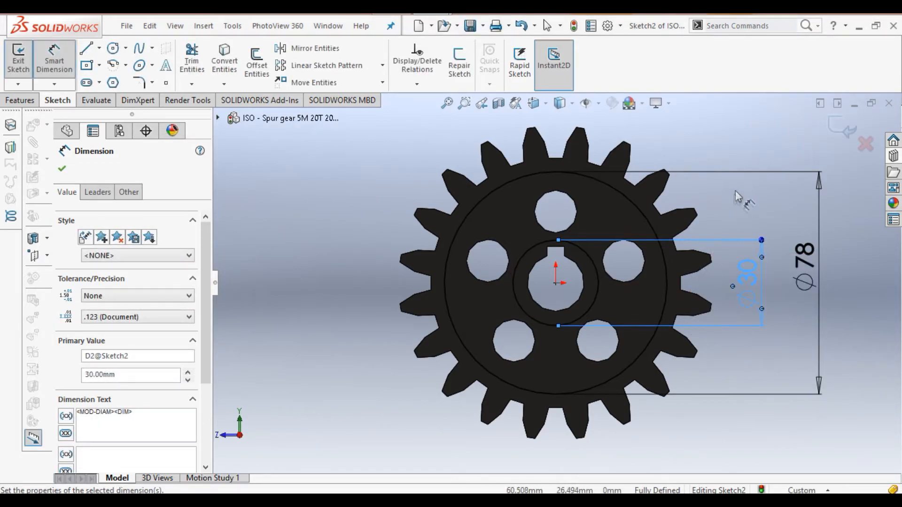
Step: Leave dimensioning, exit Sketch2 and start an Extruded Cut from it
right_click(747, 167)
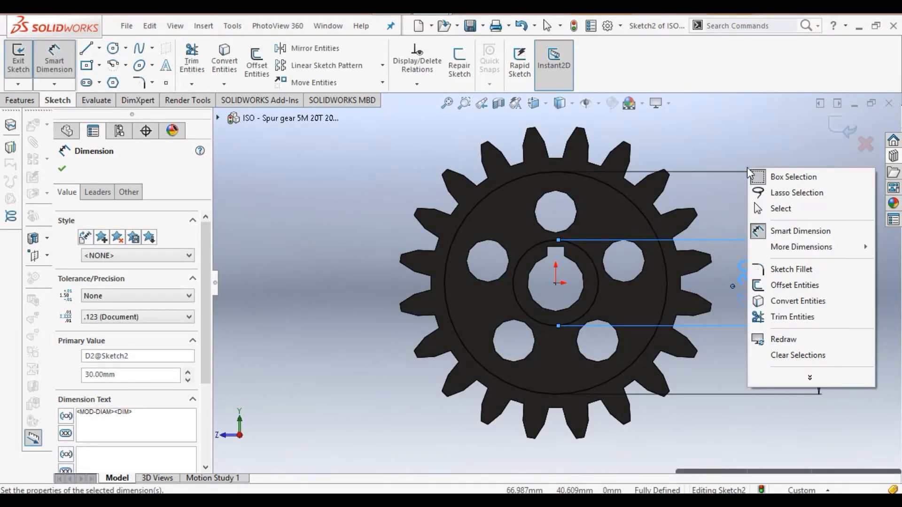
click(781, 208)
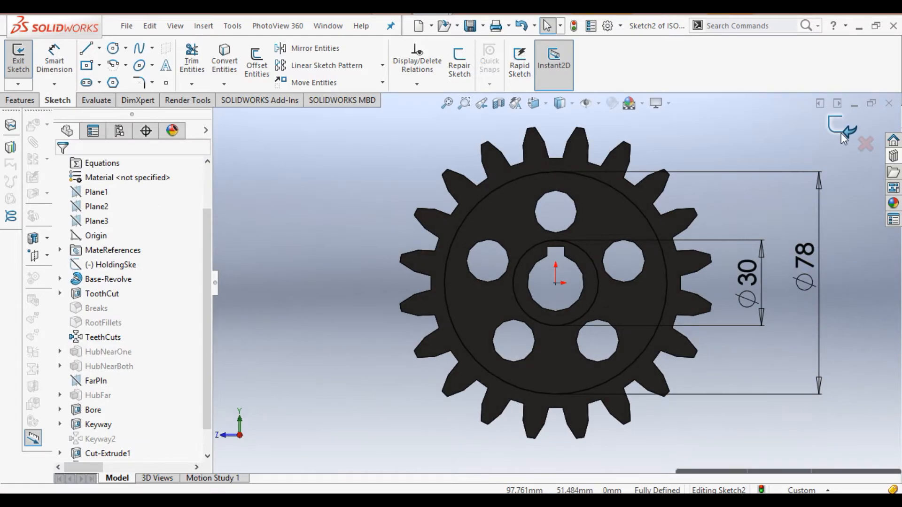
click(841, 134)
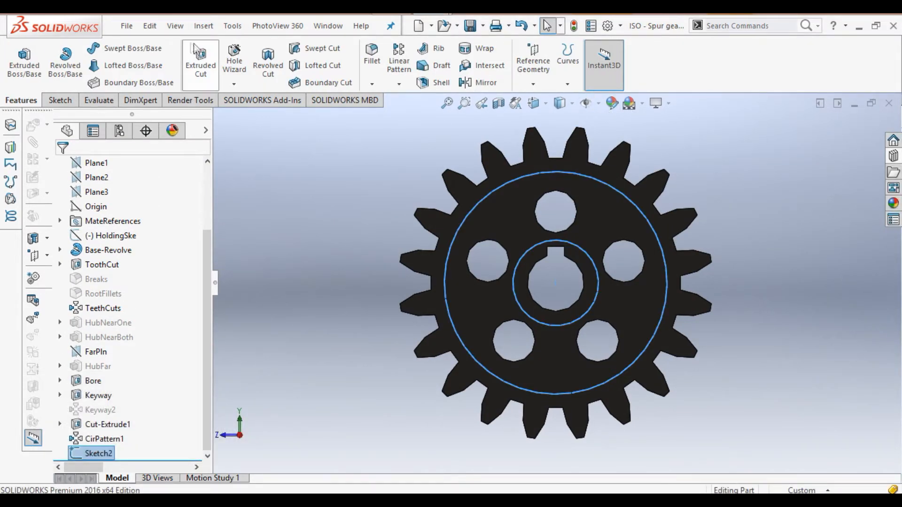
click(202, 63)
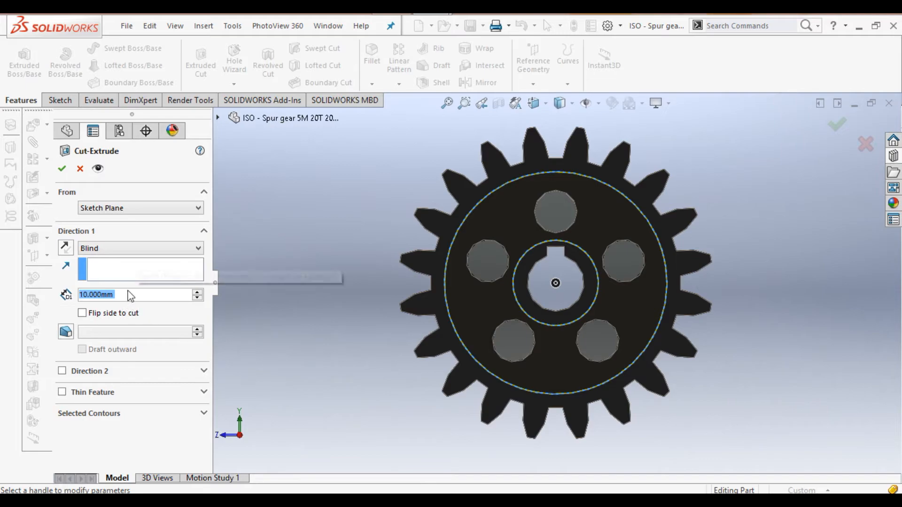
Step: Cut the ring between Ø30 and Ø78 to a Blind depth of 8 mm, then inspect the hub
text(8)
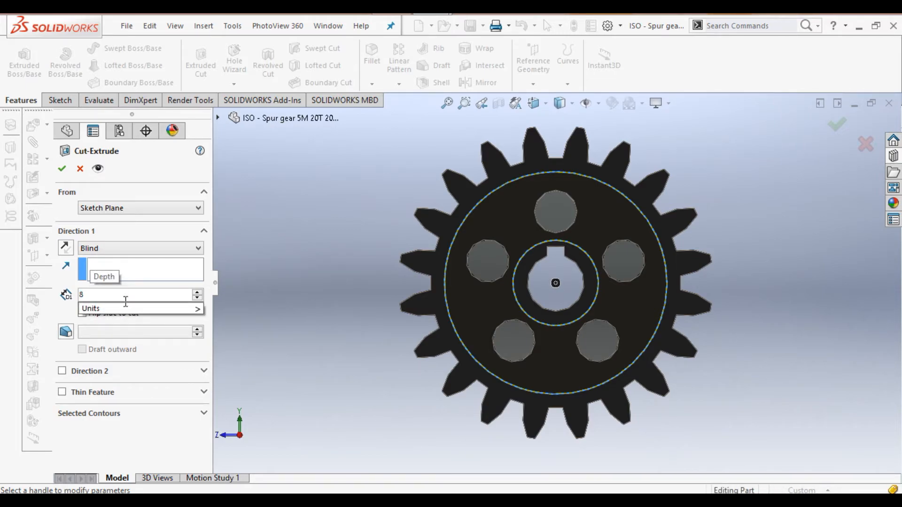
mouse_move(127, 308)
click(228, 414)
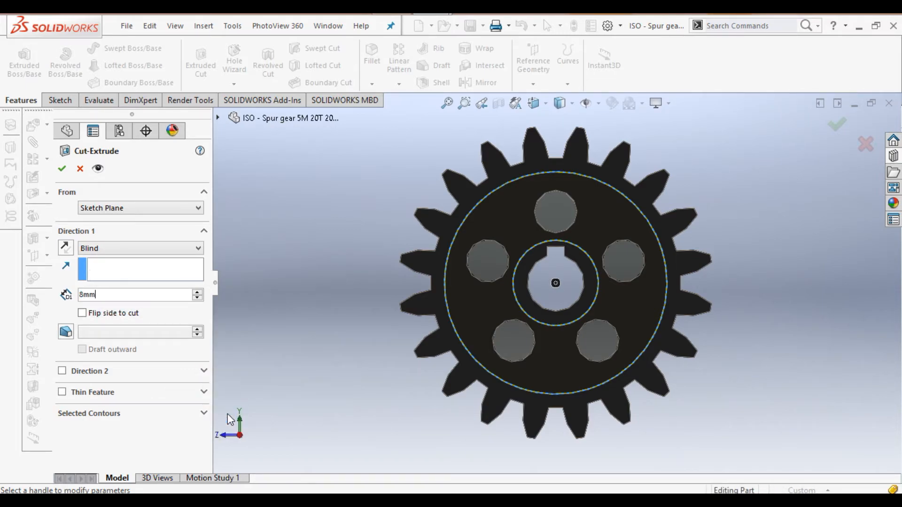
key(Left)
key(Left)
key(Left)
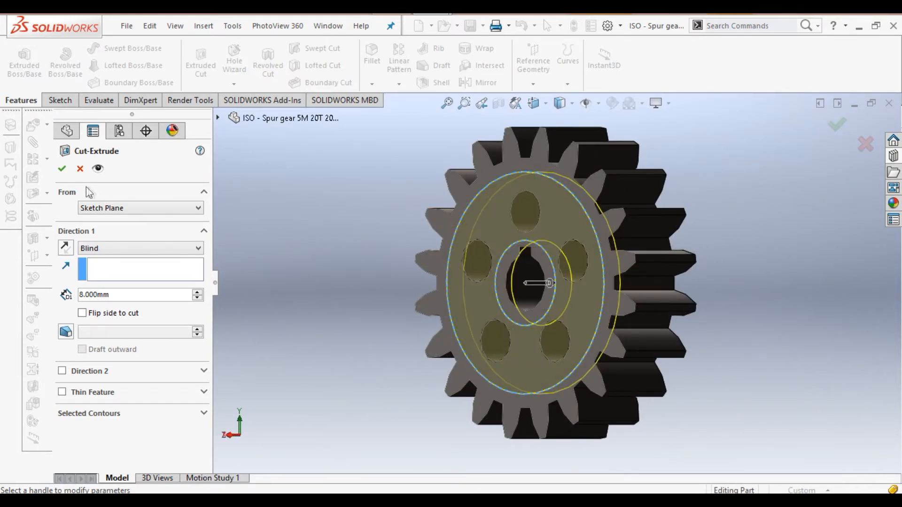
click(63, 169)
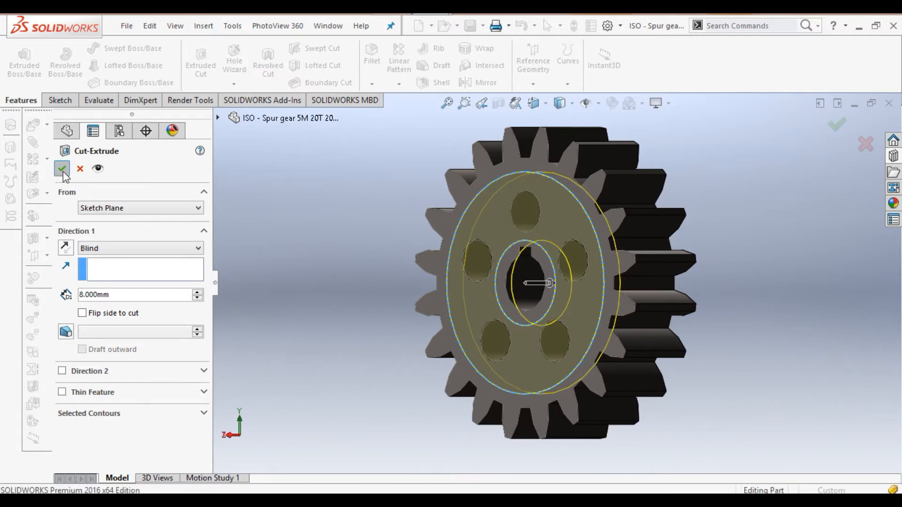
click(345, 264)
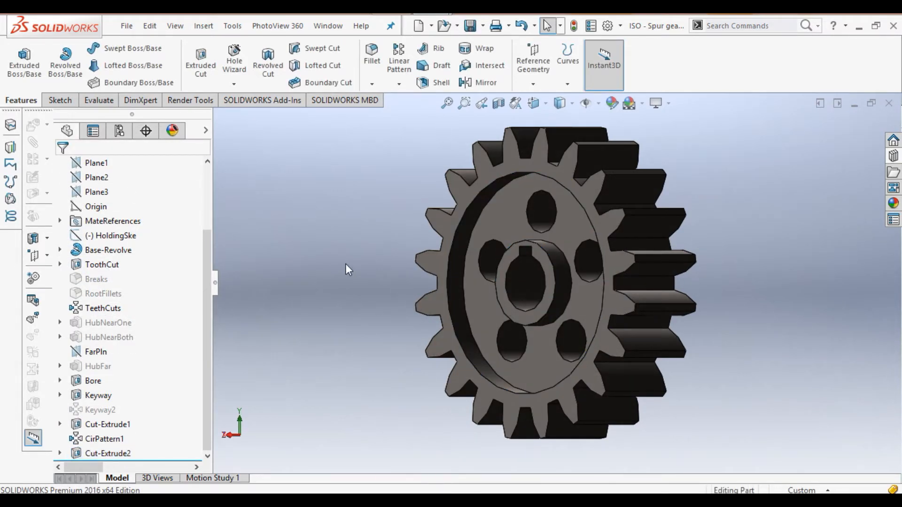
key(Right)
key(Right)
key(Right)
key(Left)
key(Left)
key(Left)
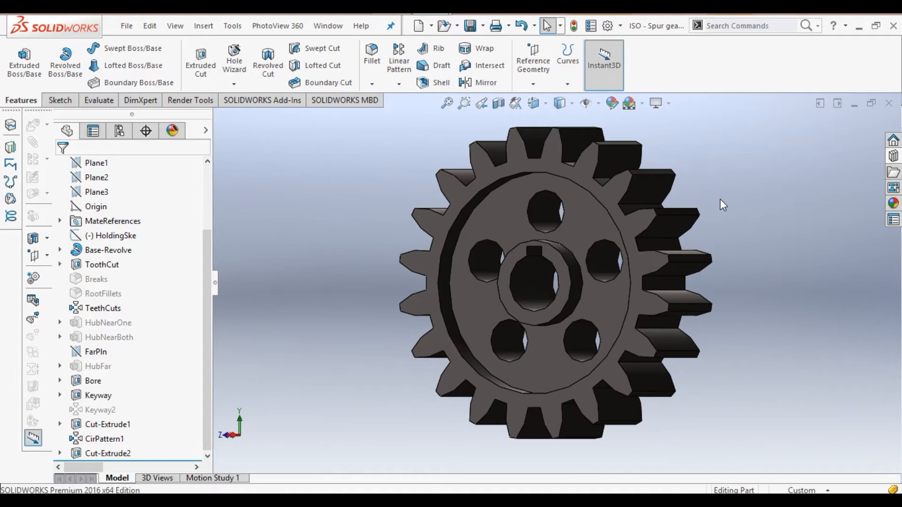
Step: Create a reference plane offset 15 mm from Plane3, chosen from the flyout feature tree
key(Left)
key(Left)
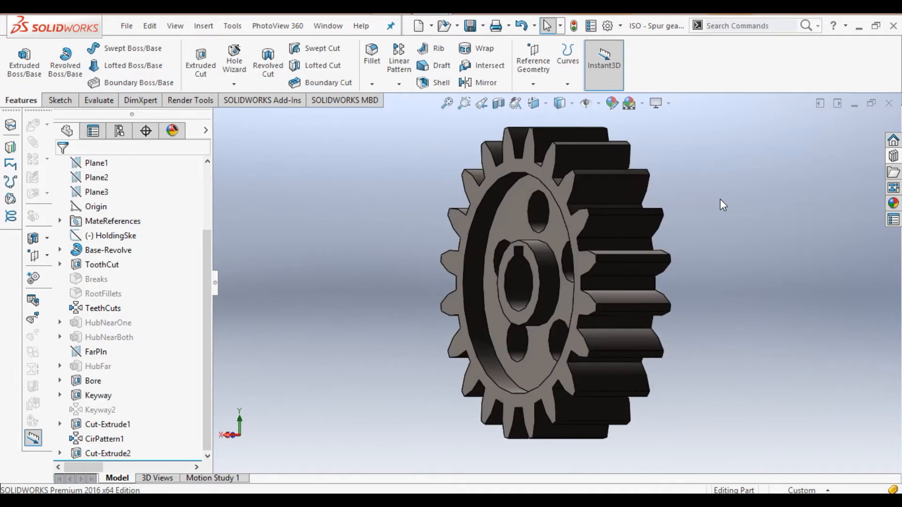
click(536, 87)
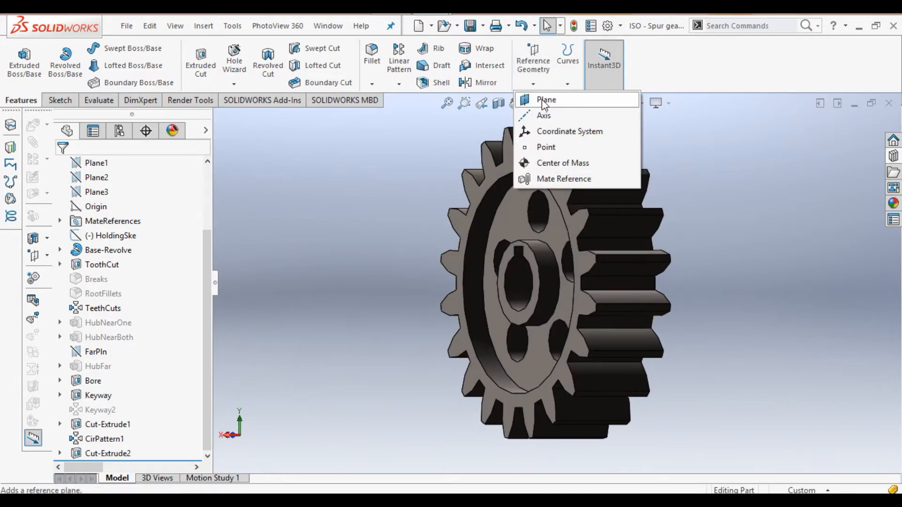
click(542, 100)
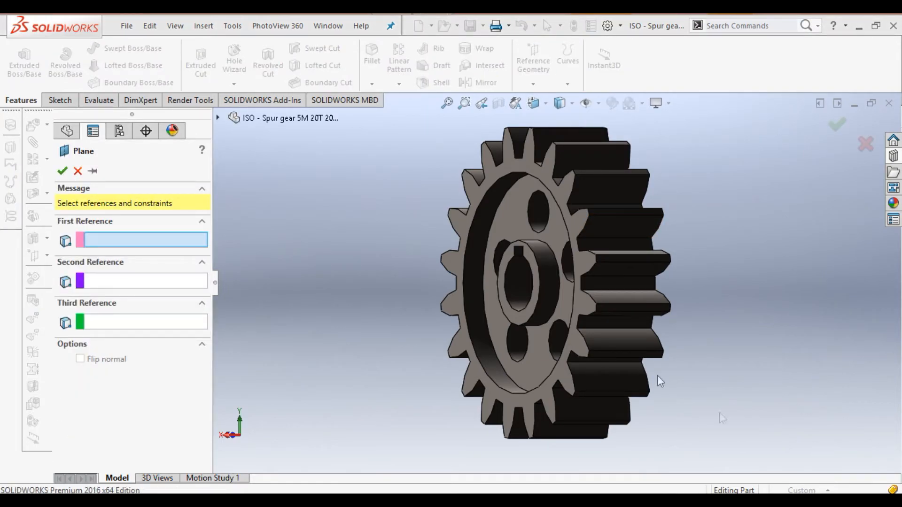
click(218, 118)
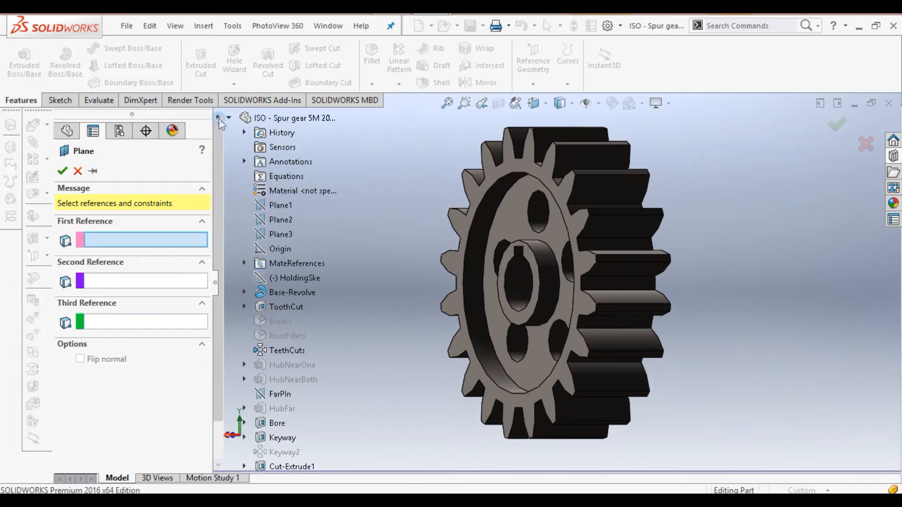
click(277, 233)
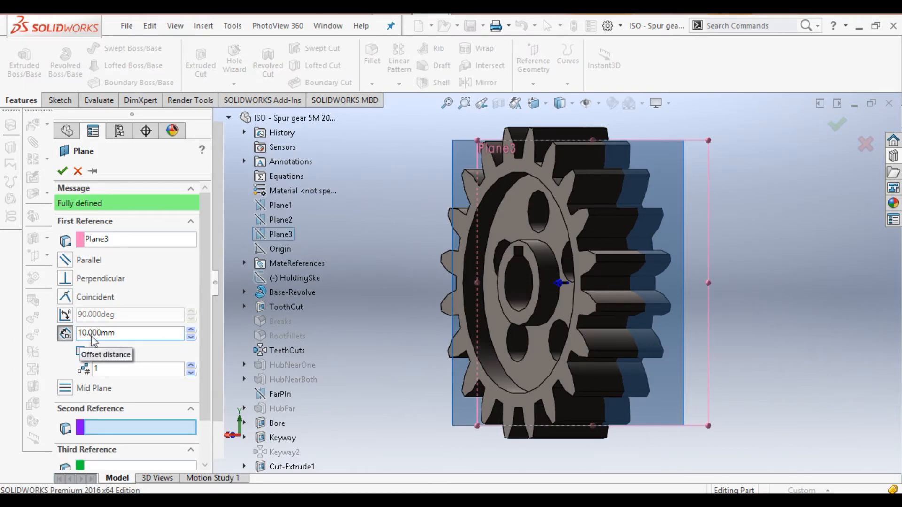
click(79, 333)
click(80, 333)
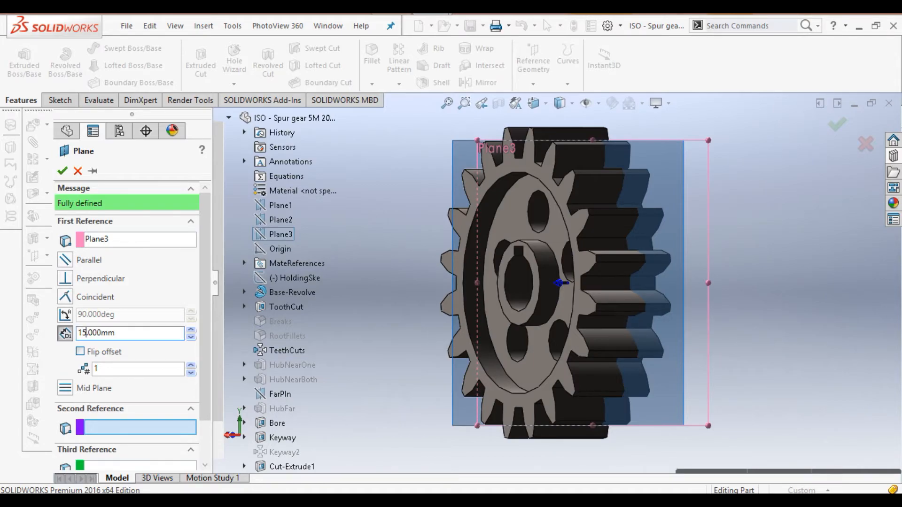
click(122, 334)
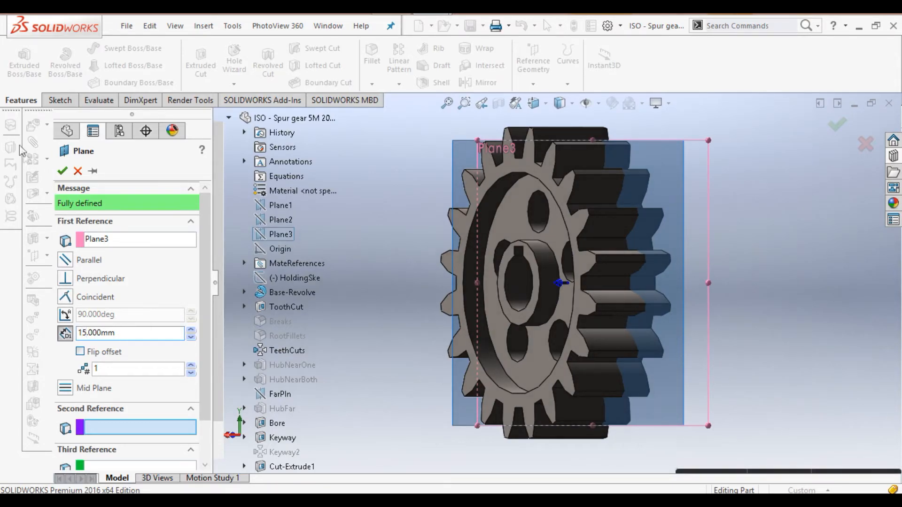
click(64, 171)
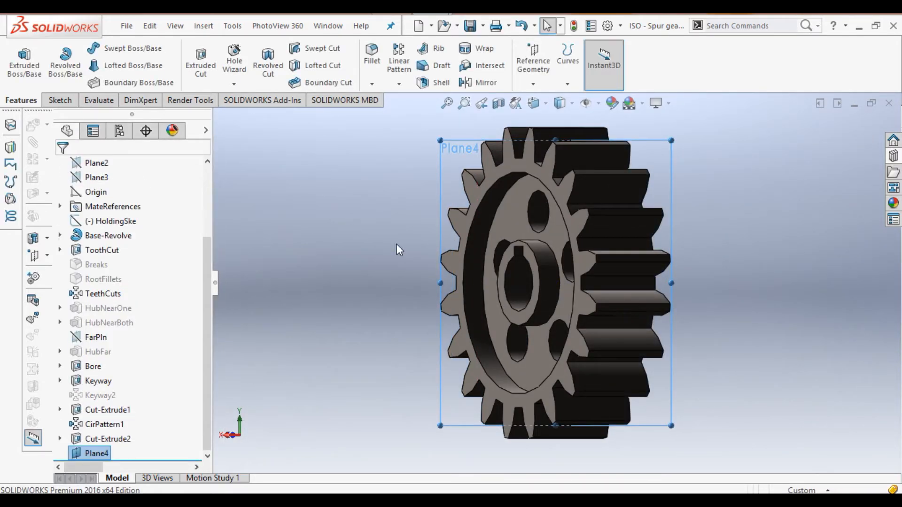
key(Left)
key(Left)
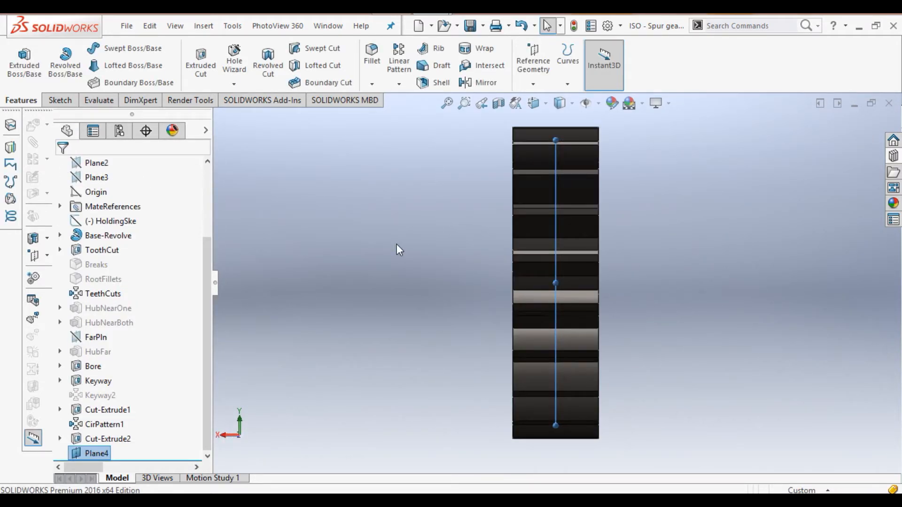
Step: Mirror Cut-Extrude2 about Plane4 to recess the opposite face, then view the gear face-on
key(Left)
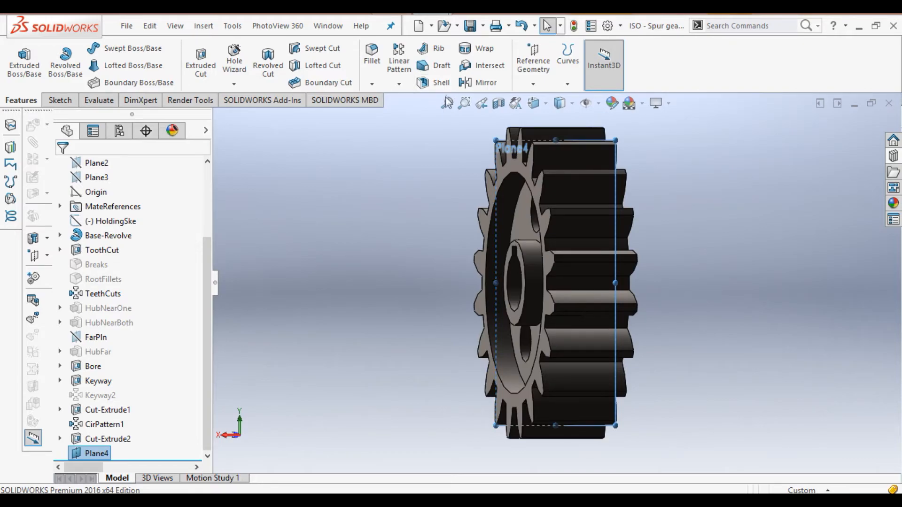
click(474, 84)
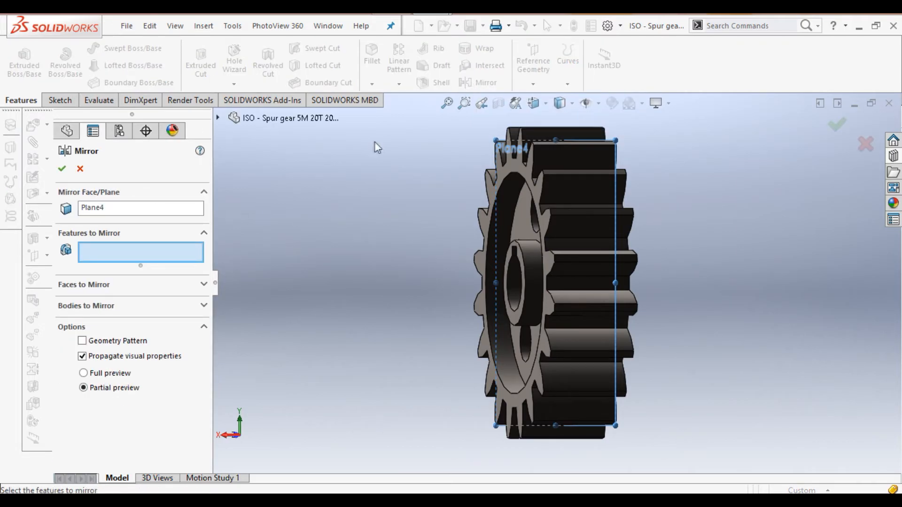
click(80, 168)
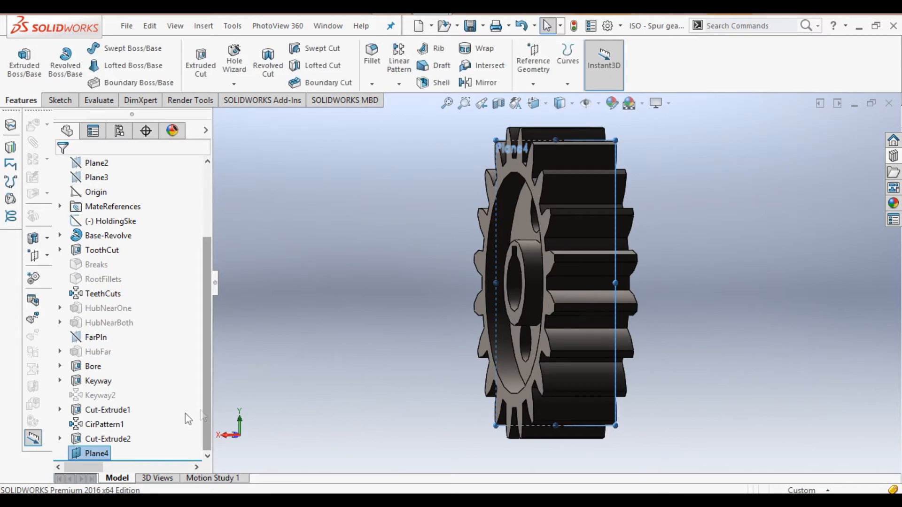
click(116, 439)
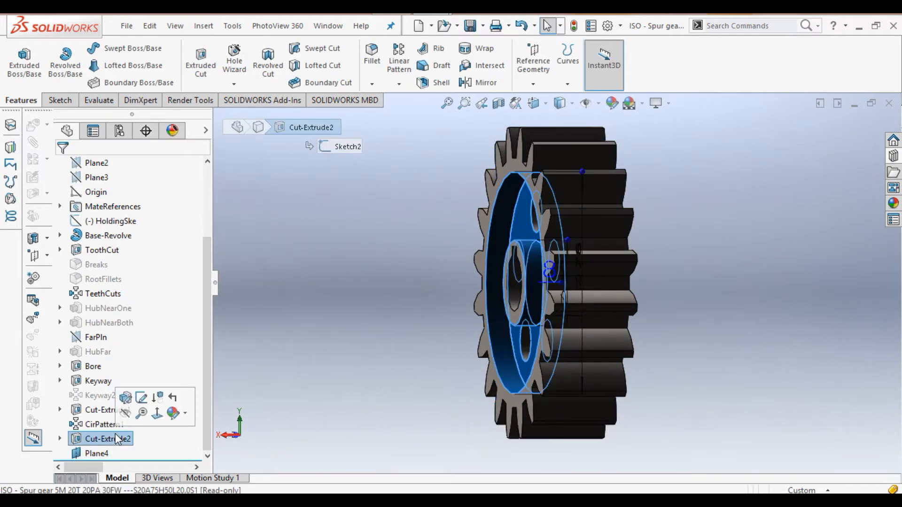
click(470, 84)
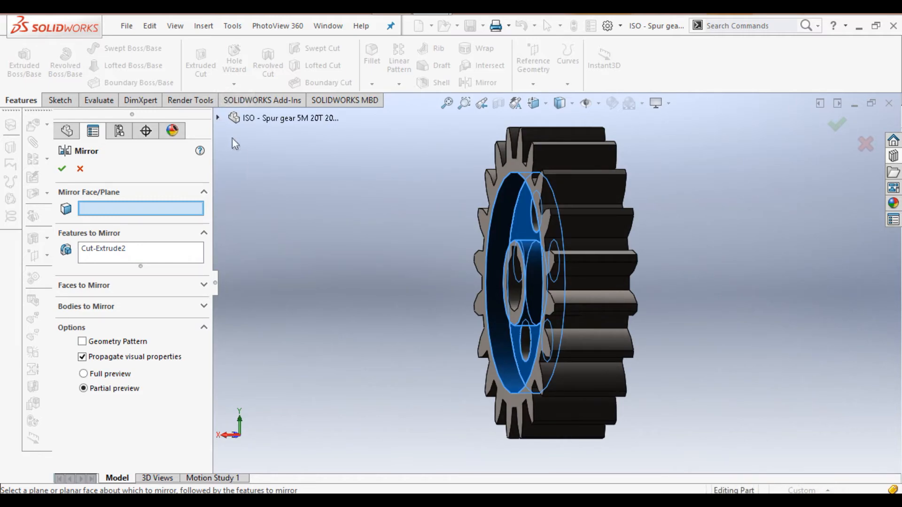
click(218, 119)
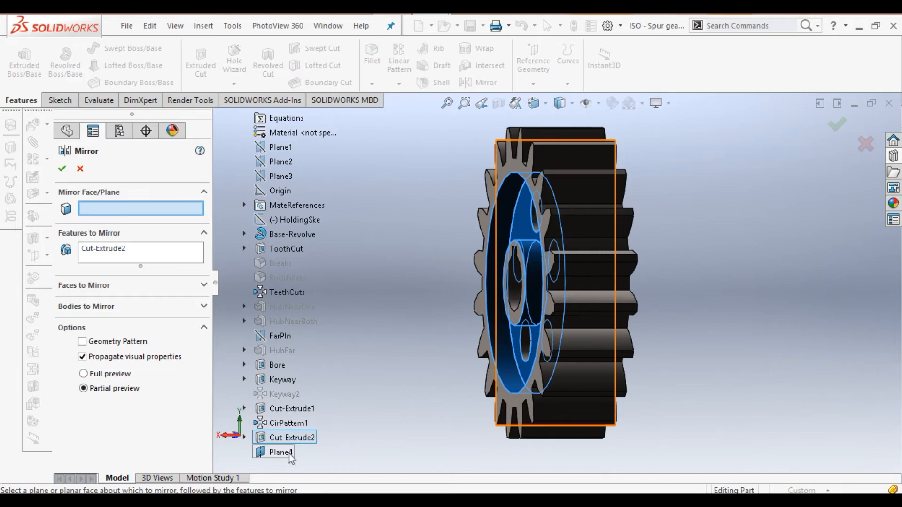
click(283, 453)
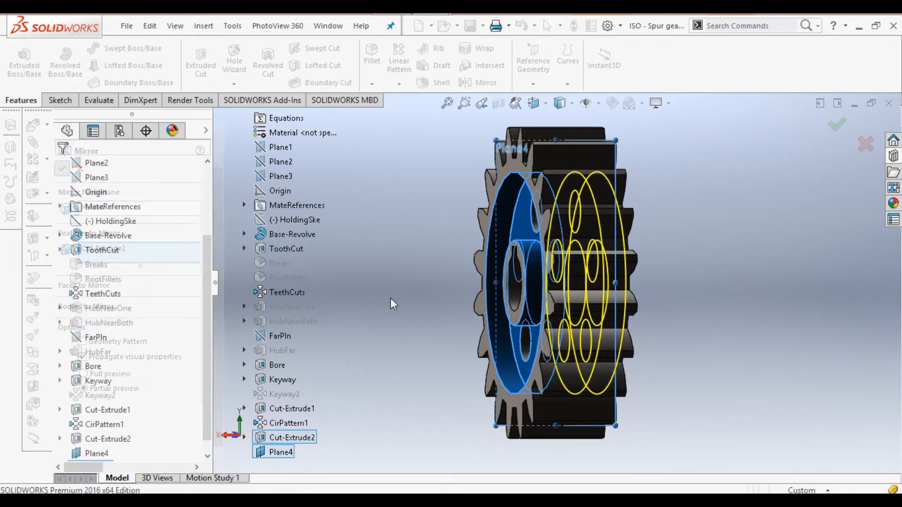
key(ctrl+3)
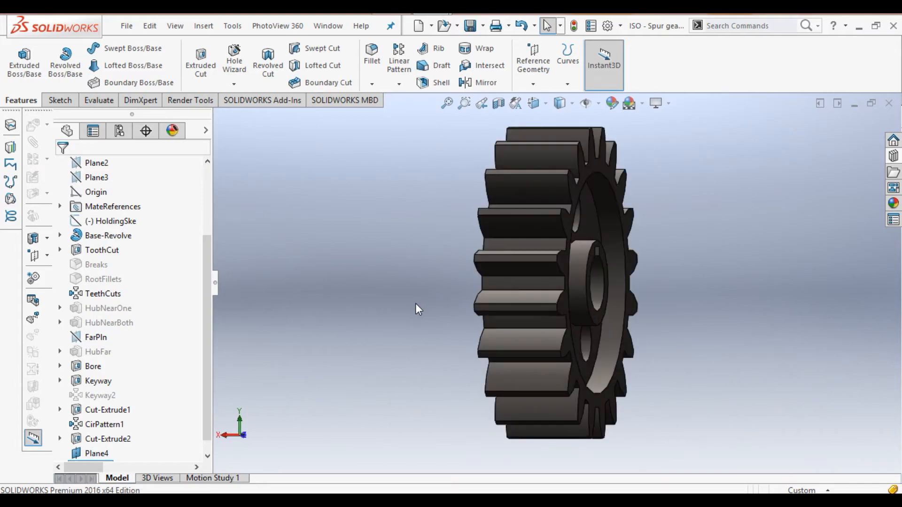
key(ctrl+1)
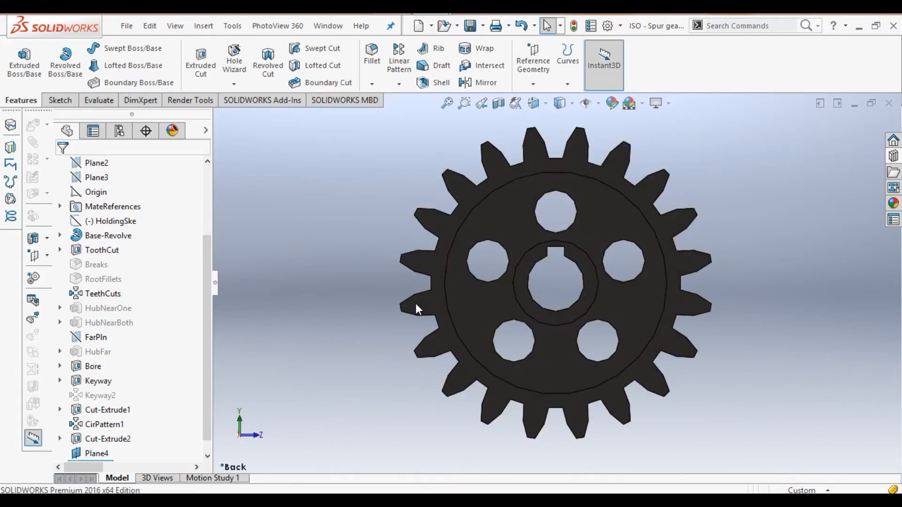
key(ctrl+4)
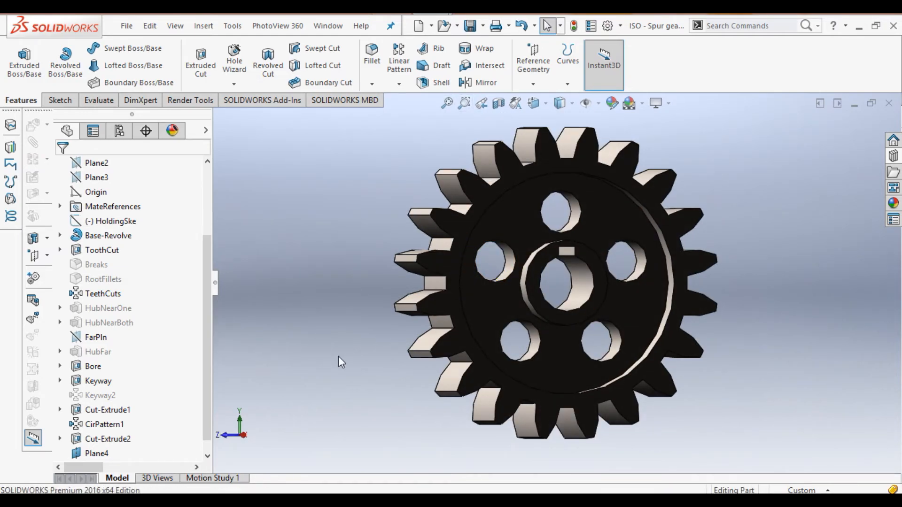
key(Right)
key(Right)
key(Right)
key(Right)
key(Right)
key(Right)
key(Right)
key(Right)
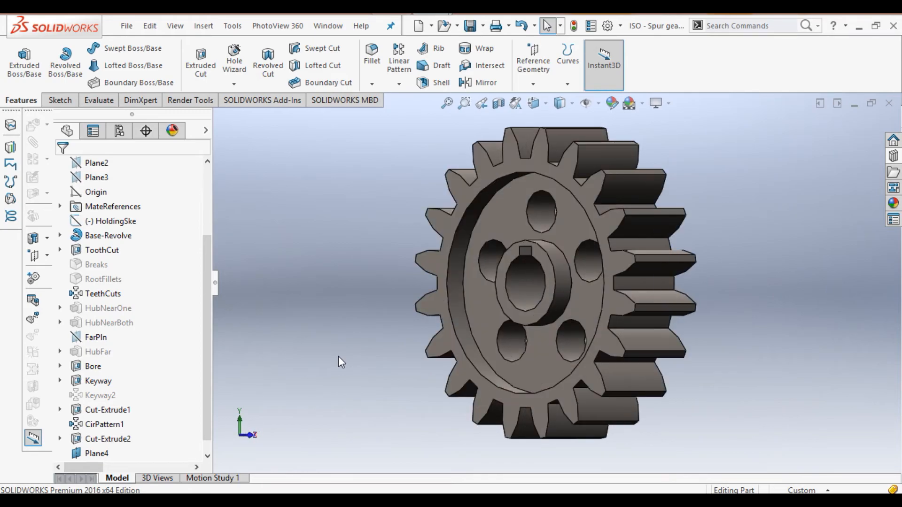
scroll(482, 287, down, 4)
scroll(481, 286, up, 5)
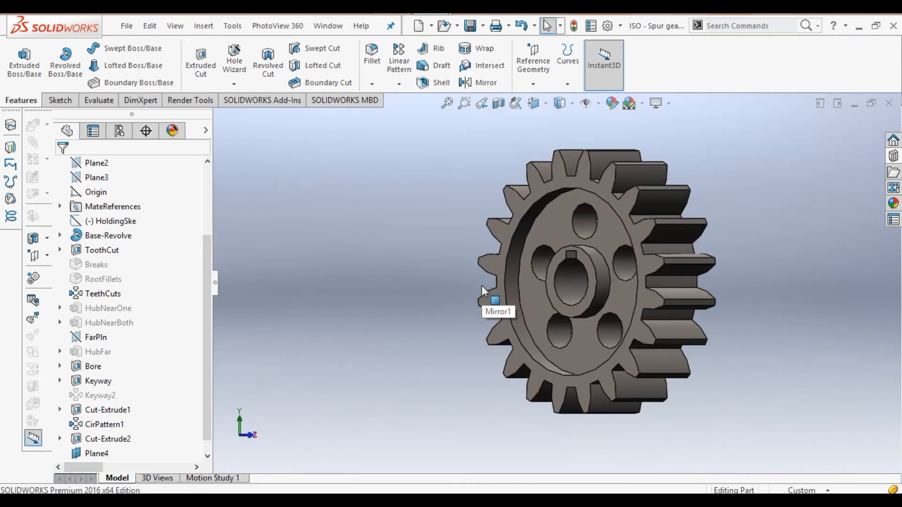
key(Right)
key(Right)
key(Right)
key(Right)
key(Right)
key(Right)
key(Right)
key(Right)
key(Right)
key(Right)
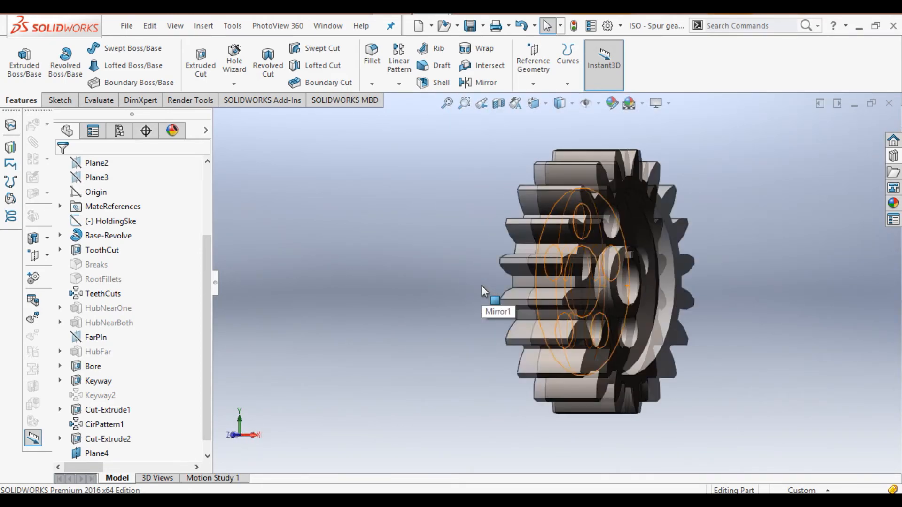
key(Right)
key(Right)
key(Right)
key(Right)
key(Right)
key(Right)
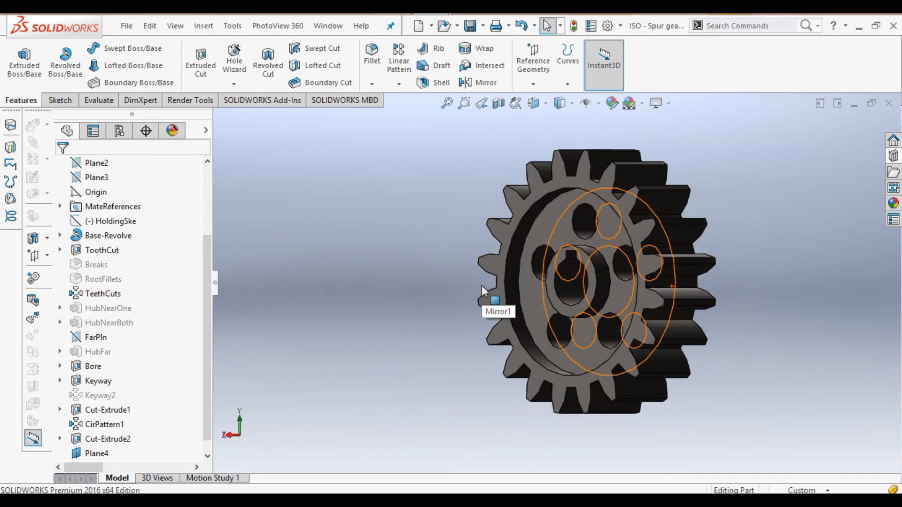
click(234, 28)
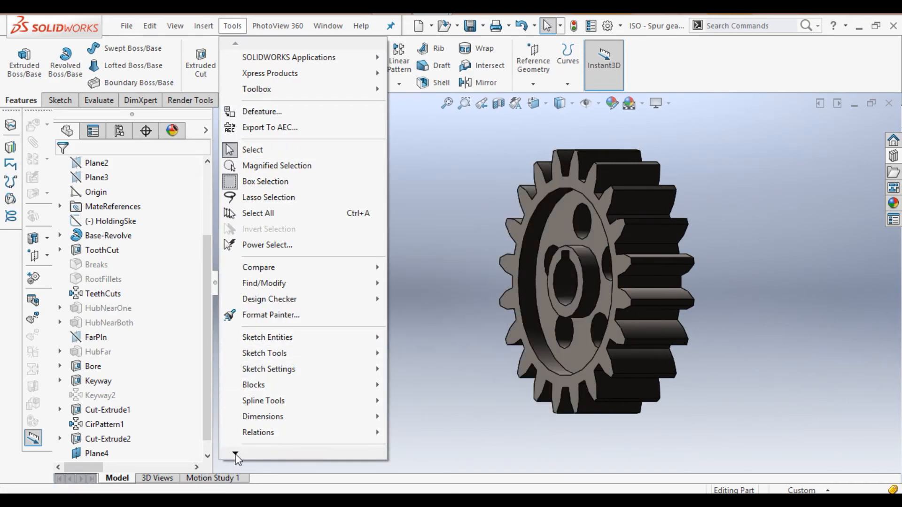
Step: Calculate mass properties, noting mass 140.148 g and volume 140148.317 mm³, then close the report
mouse_move(235, 454)
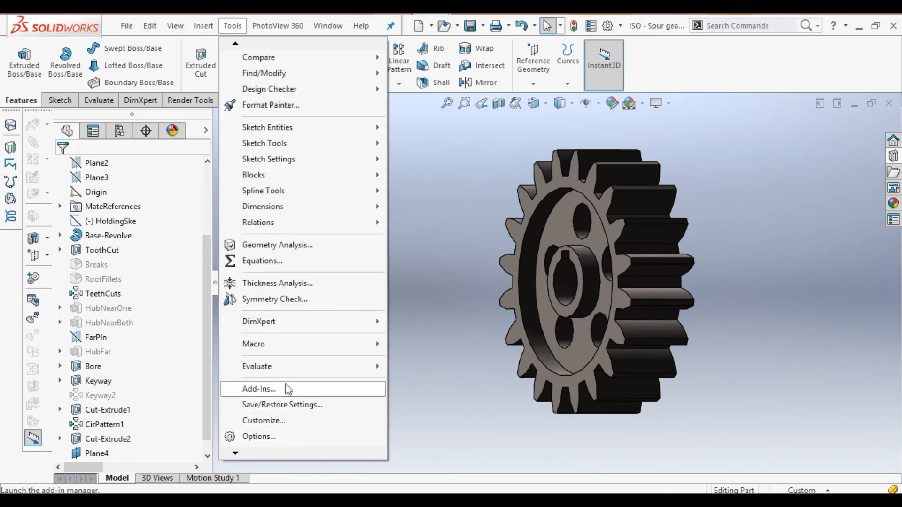
mouse_move(329, 366)
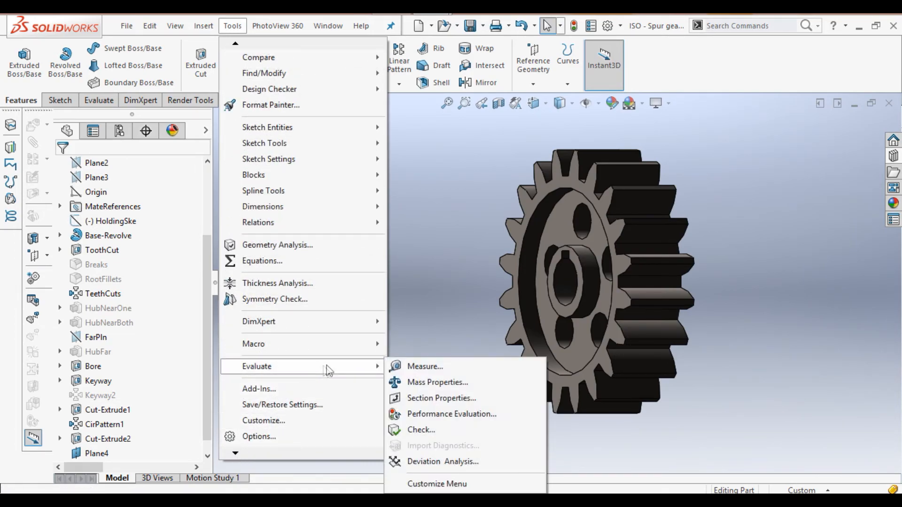
click(423, 383)
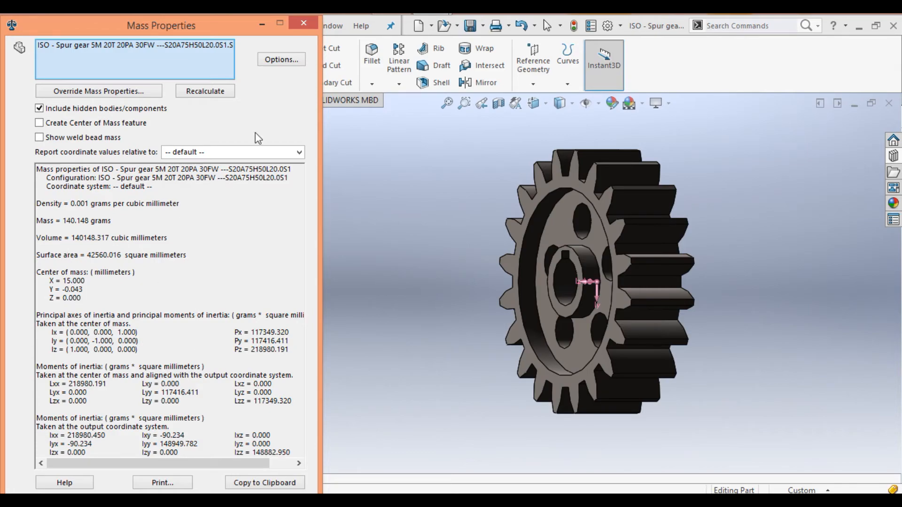
click(306, 18)
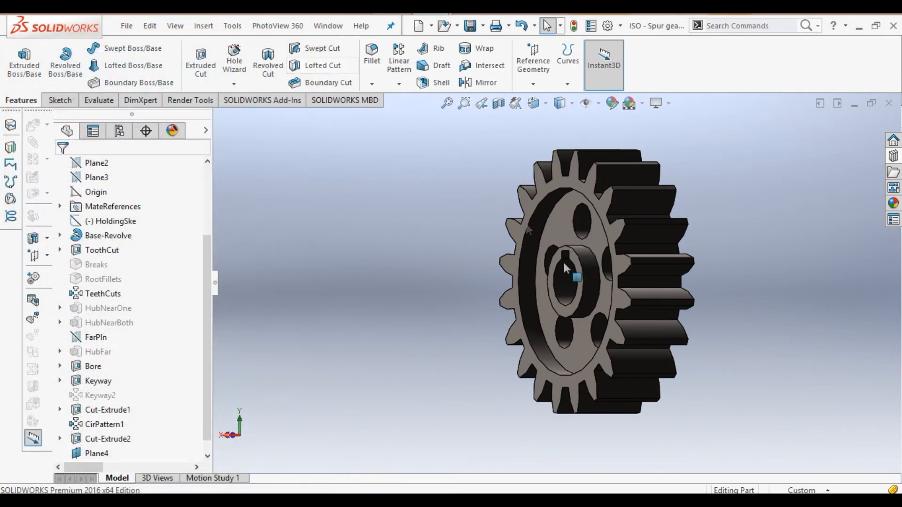
Step: Apply the still water 2d appearance from Organic > Water to the gear
key(Right)
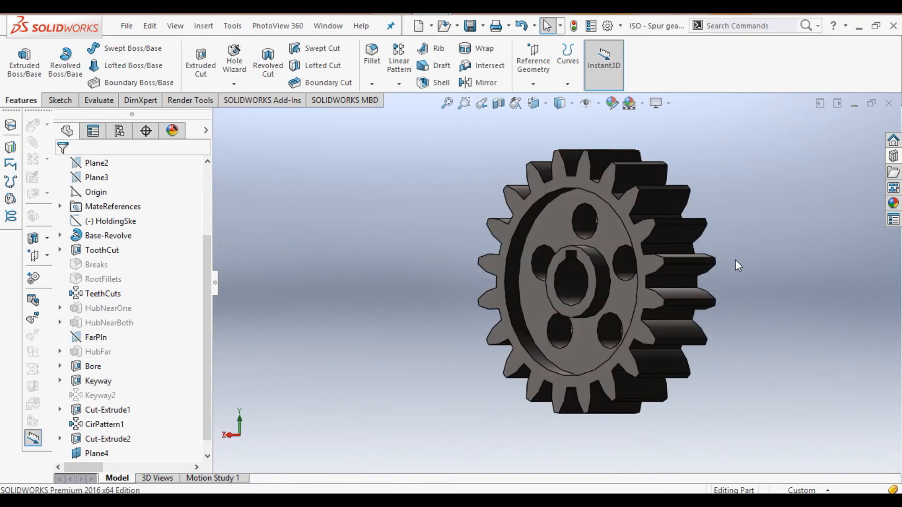
click(893, 204)
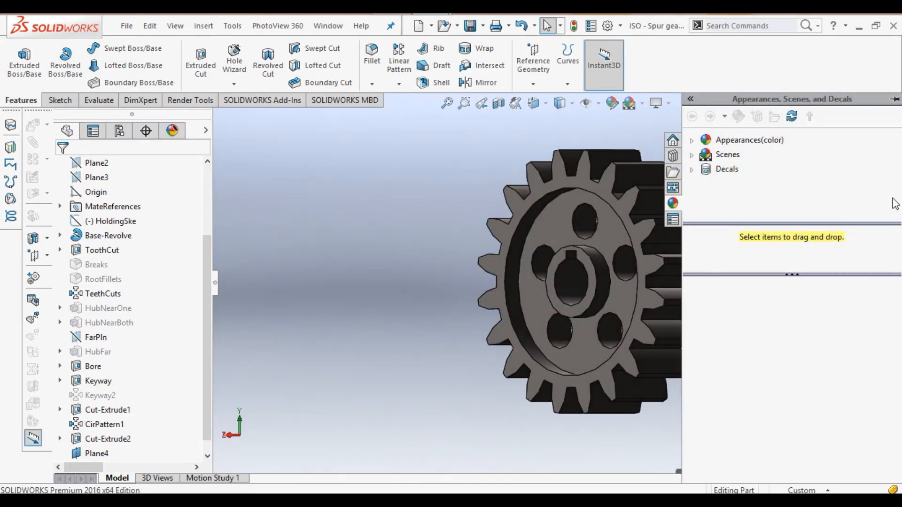
click(694, 147)
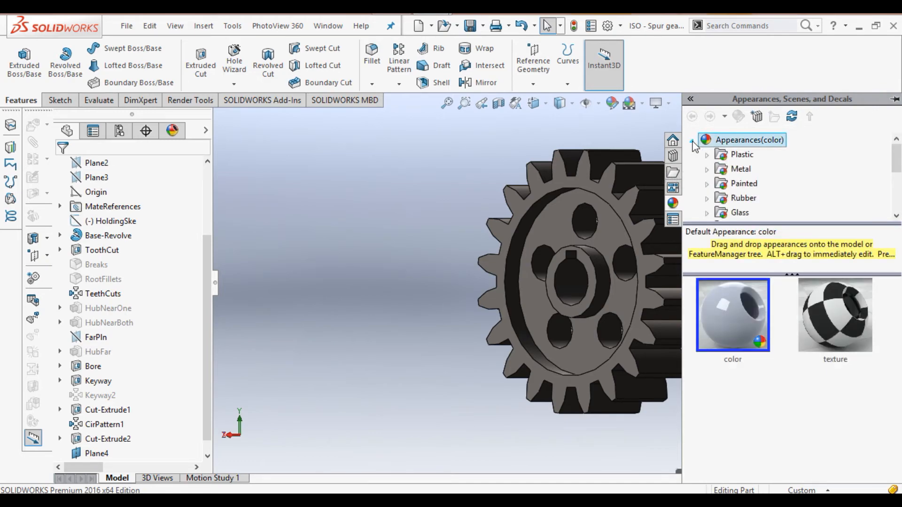
click(897, 215)
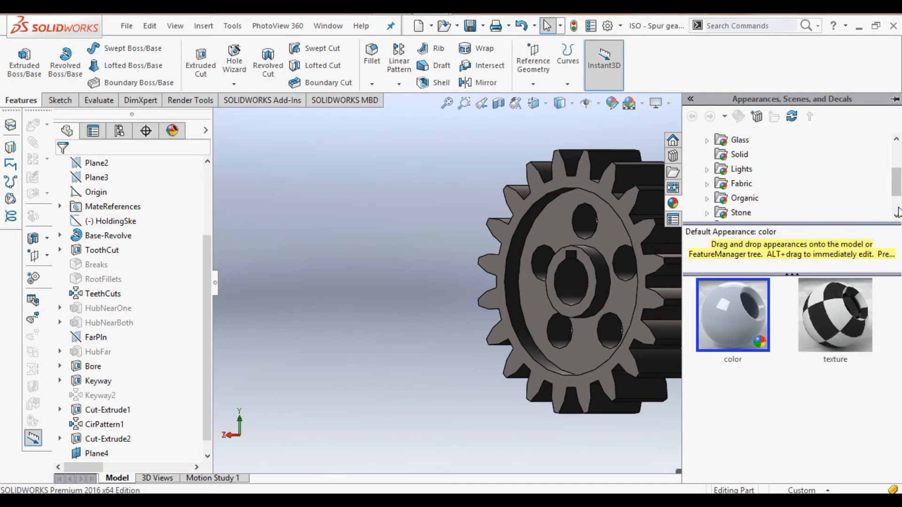
click(896, 212)
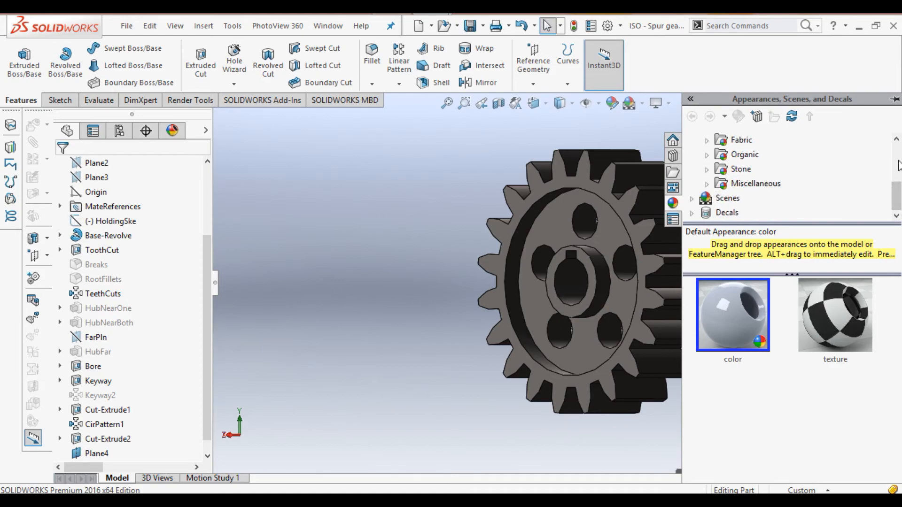
click(706, 154)
click(756, 169)
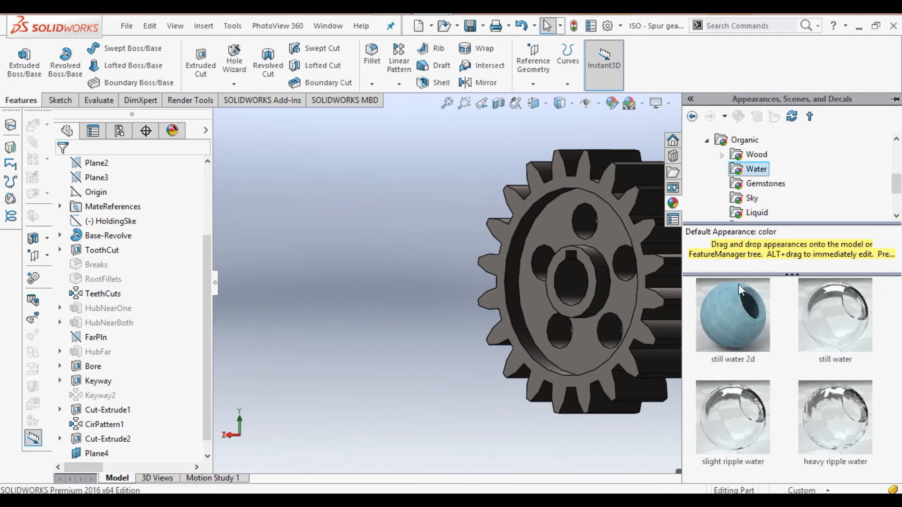
double_click(740, 305)
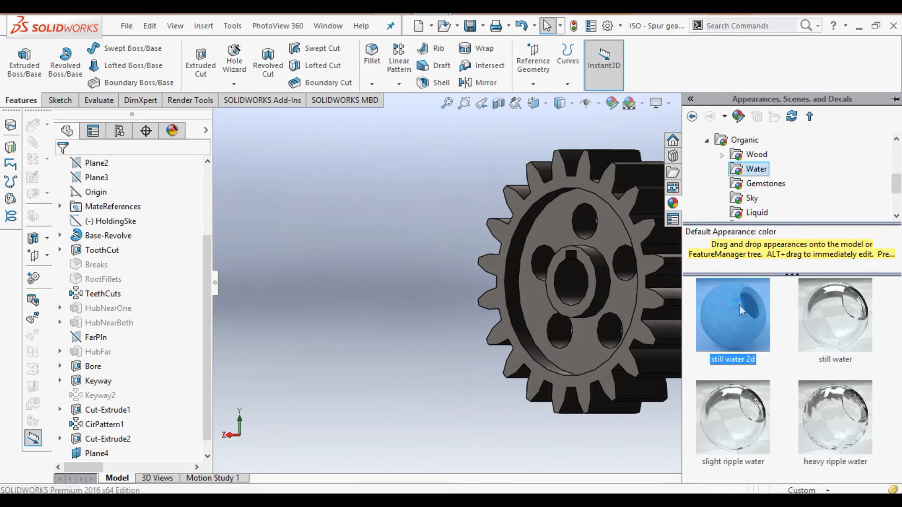
click(451, 298)
key(Right)
key(Right)
key(Right)
key(Right)
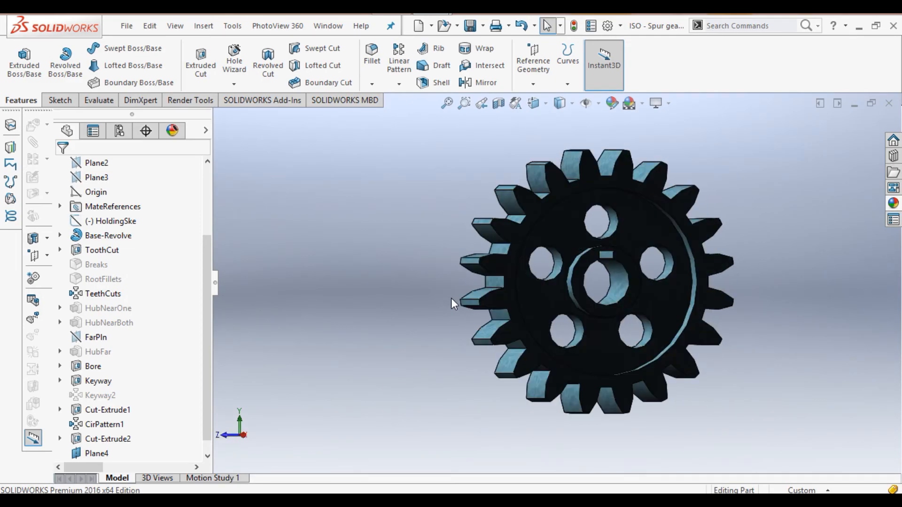
key(Right)
key(Right)
key(Right)
key(Right)
key(Right)
key(Right)
key(Right)
key(Right)
key(Right)
key(Right)
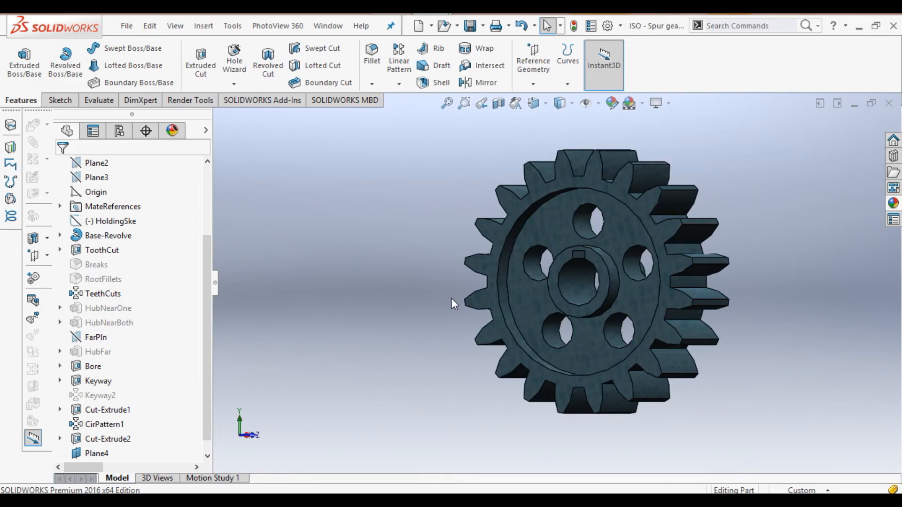
Step: Set the background scene to Plain White
click(643, 104)
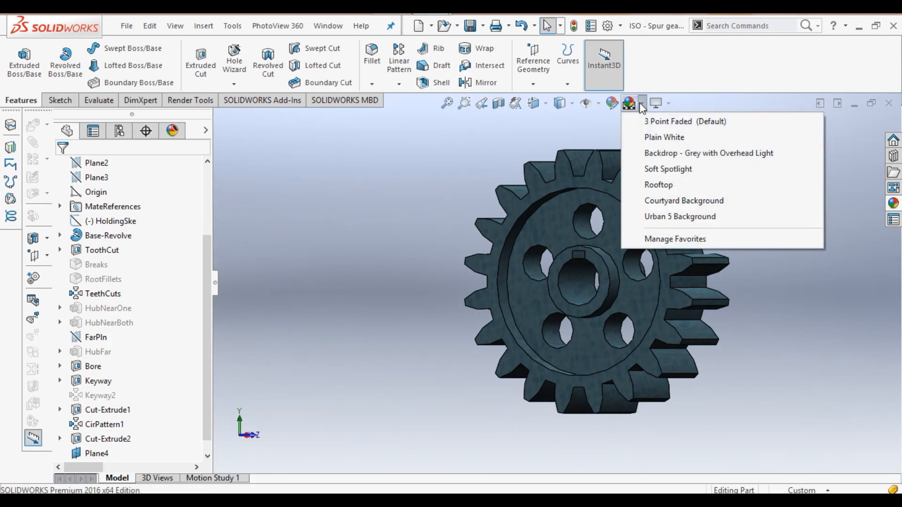
click(660, 137)
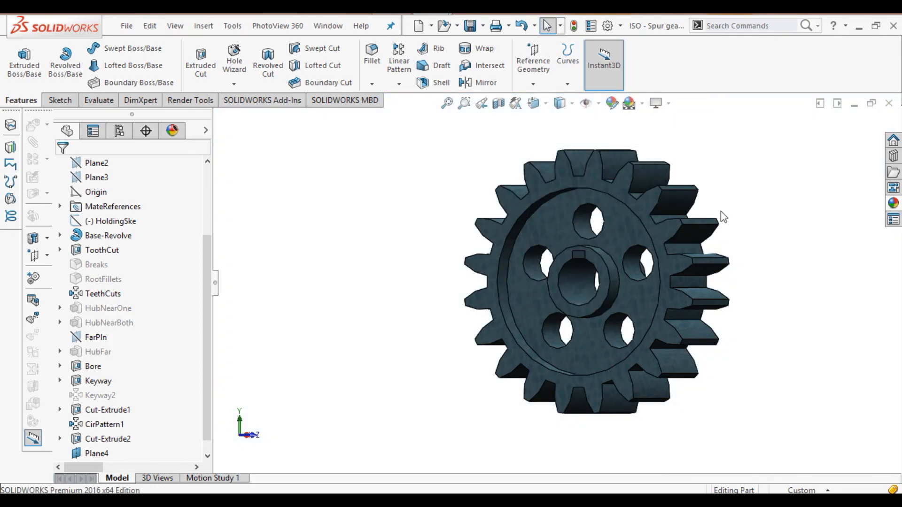
key(Left)
key(Left)
key(Left)
key(Left)
key(Left)
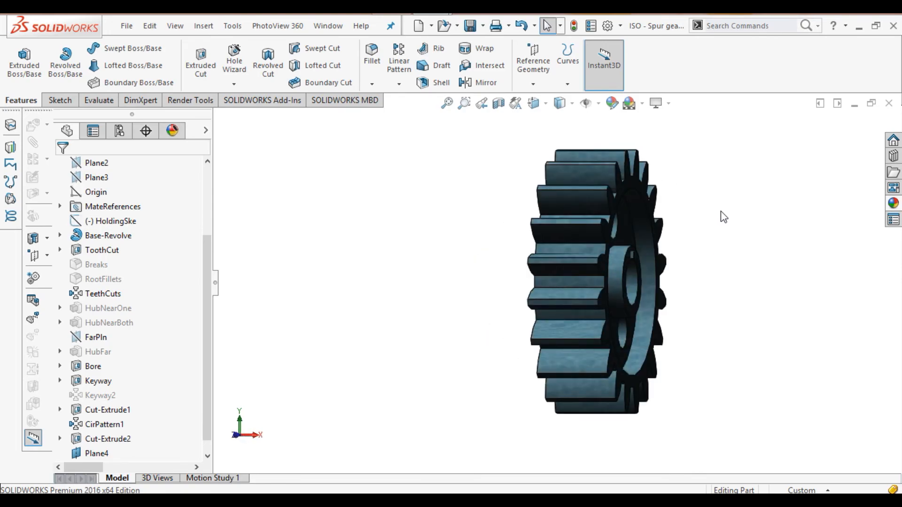
key(Left)
key(Left)
key(Left)
key(Left)
key(Left)
key(Left)
key(Up)
key(Up)
key(Up)
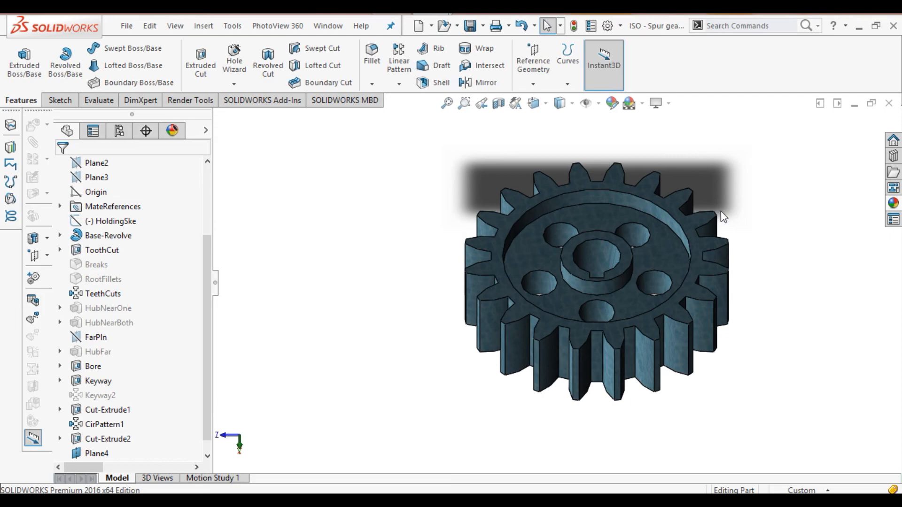
key(Down)
key(Down)
key(Down)
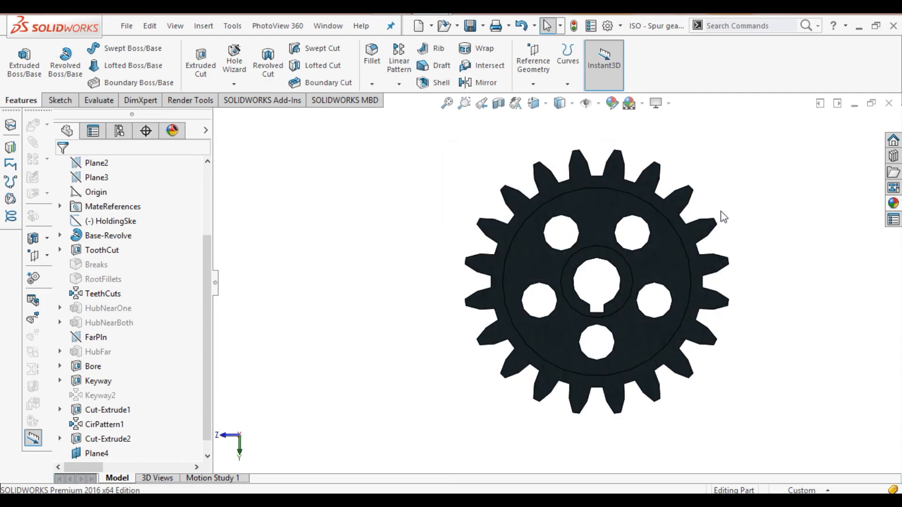
key(Up)
key(Up)
key(Left)
key(Left)
key(Left)
key(Left)
key(Left)
key(Left)
key(Left)
key(Left)
key(Left)
key(Left)
key(Left)
key(Left)
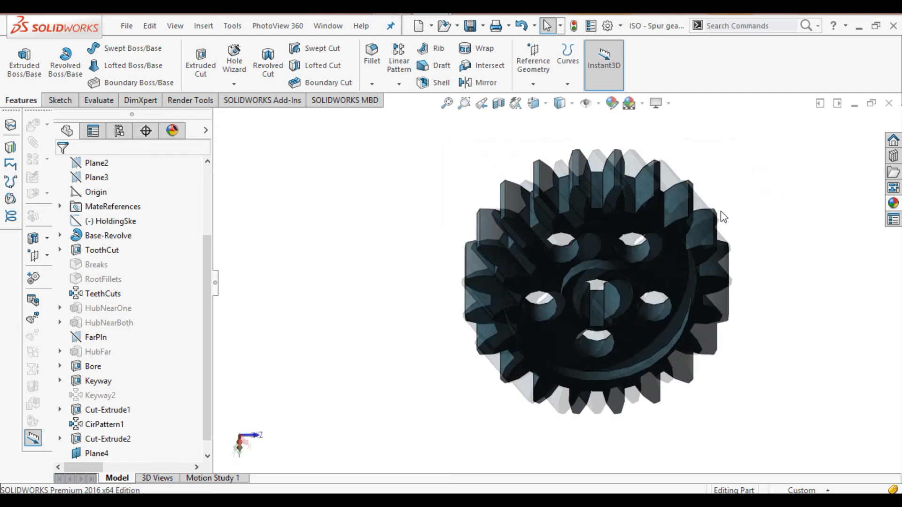
key(Left)
key(Left)
key(Left)
key(Left)
key(Left)
key(Left)
key(Left)
key(Left)
key(Left)
key(Left)
key(Left)
key(Left)
key(Left)
key(Left)
key(Left)
key(Left)
key(Left)
key(Left)
key(Left)
key(Left)
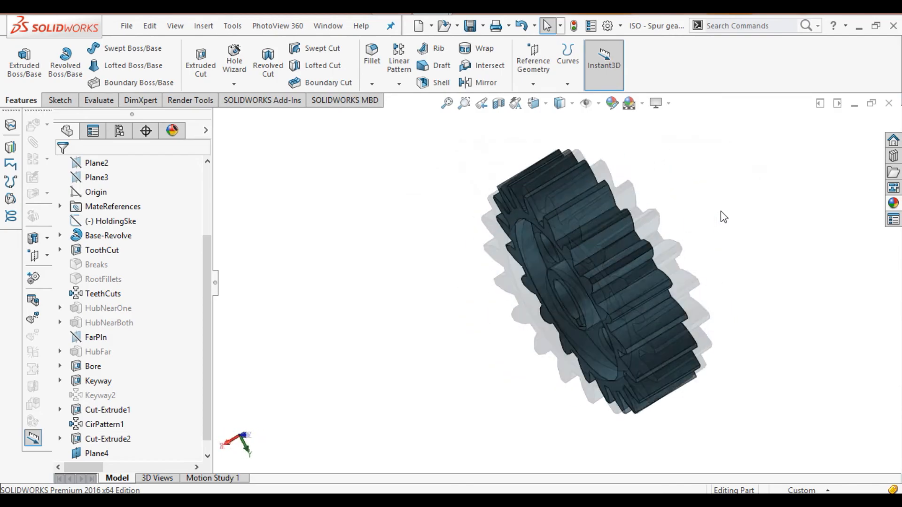
key(Left)
key(Left)
key(Left)
key(Left)
key(Left)
key(Left)
key(Left)
key(Left)
key(Left)
key(Left)
key(Left)
key(Left)
key(Left)
key(Left)
key(Left)
key(Left)
key(Left)
key(Left)
key(Left)
key(Left)
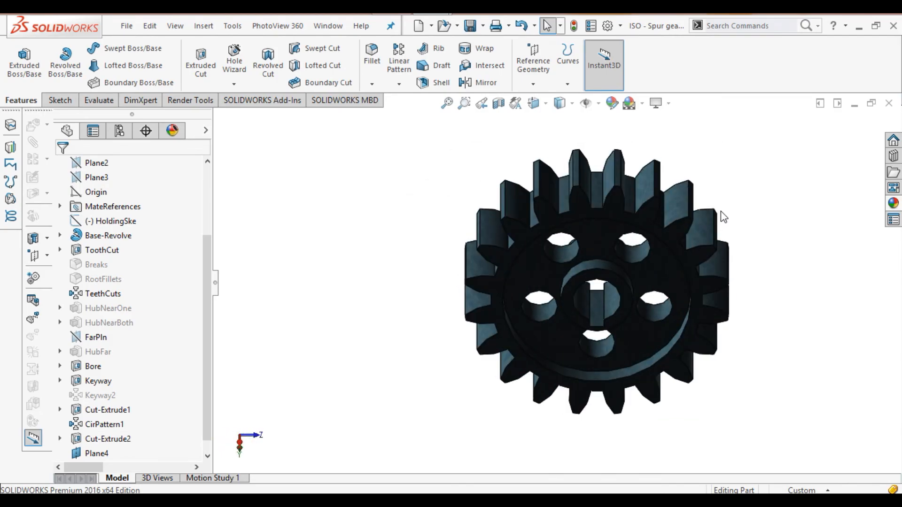
key(Up)
key(Up)
key(Up)
key(Up)
key(Up)
key(Up)
key(Up)
key(Up)
key(Up)
key(Up)
key(Up)
key(Up)
key(Up)
key(Up)
key(Up)
key(Up)
key(Up)
key(Up)
key(Up)
key(Up)
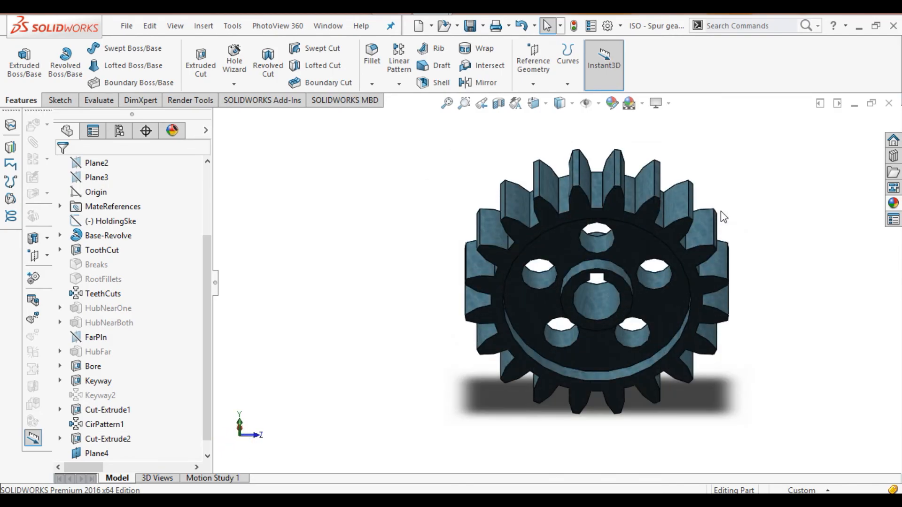
key(Right)
key(Right)
key(Right)
key(Right)
key(Right)
key(Right)
key(Right)
key(Right)
key(Right)
key(Right)
key(Right)
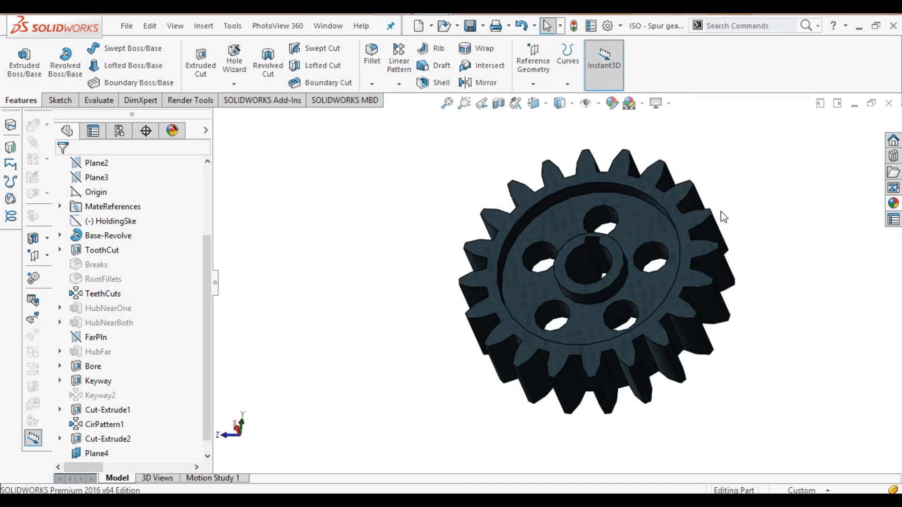
key(Left)
key(Left)
key(Left)
key(Left)
key(Left)
key(Left)
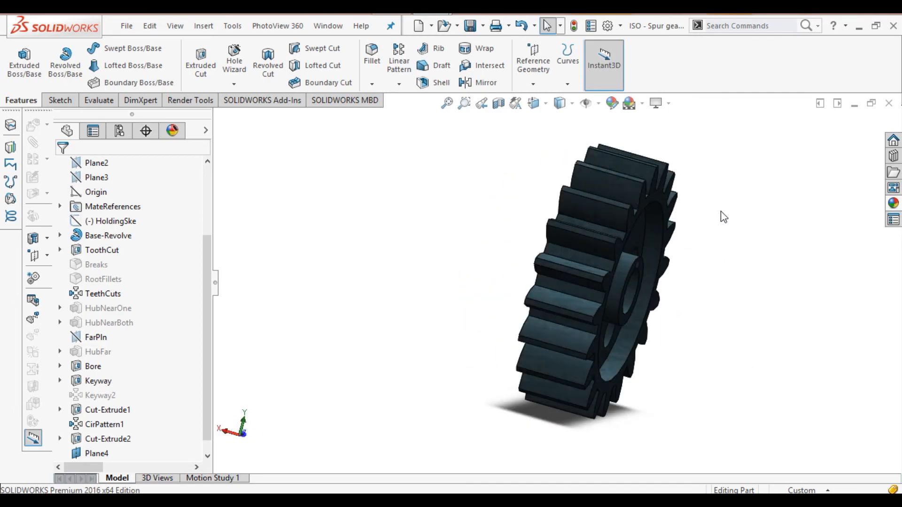
key(Left)
key(Left)
key(Left)
key(Left)
key(Left)
key(Left)
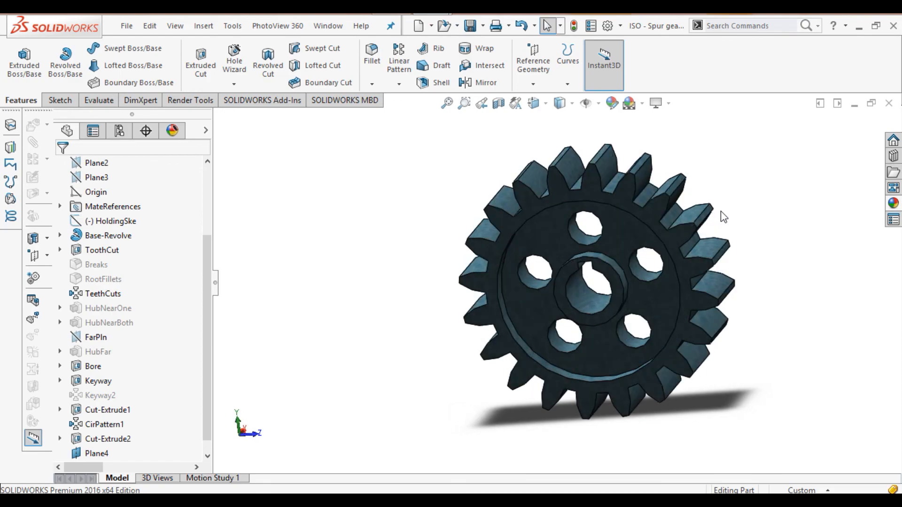
key(Up)
key(Up)
key(Up)
key(Up)
key(Right)
key(Right)
key(Right)
key(Down)
key(Down)
key(Down)
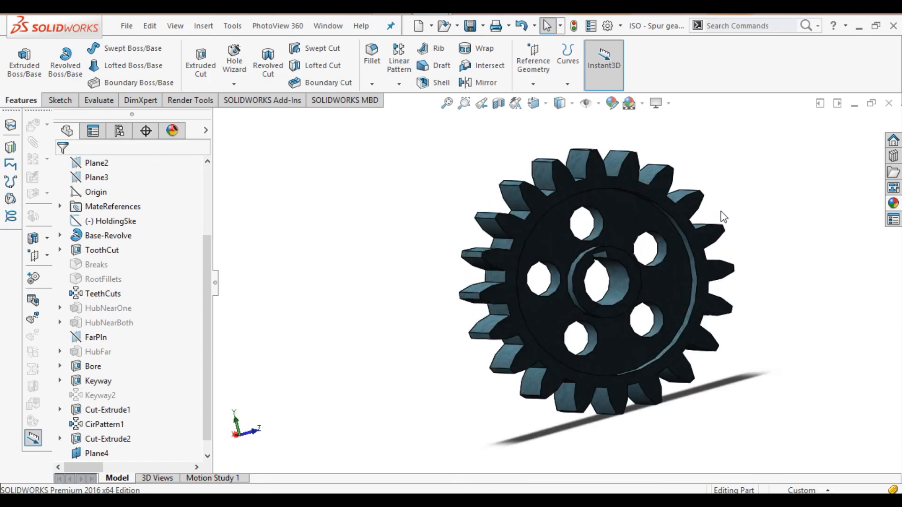
key(Down)
key(Down)
key(Left)
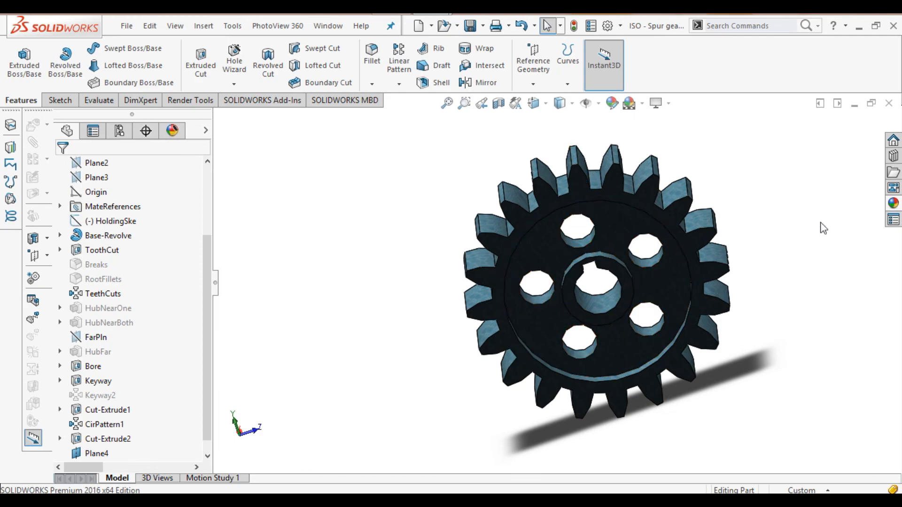
key(Up)
key(Down)
key(Right)
key(Right)
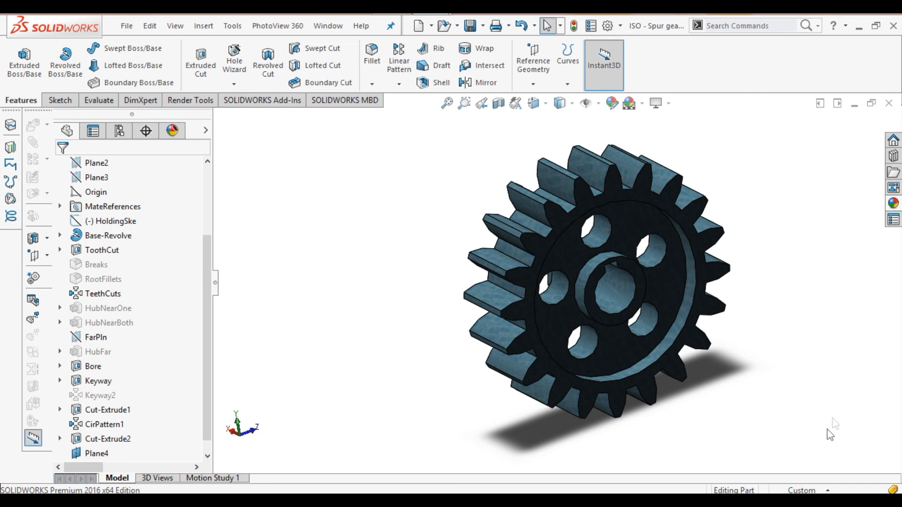